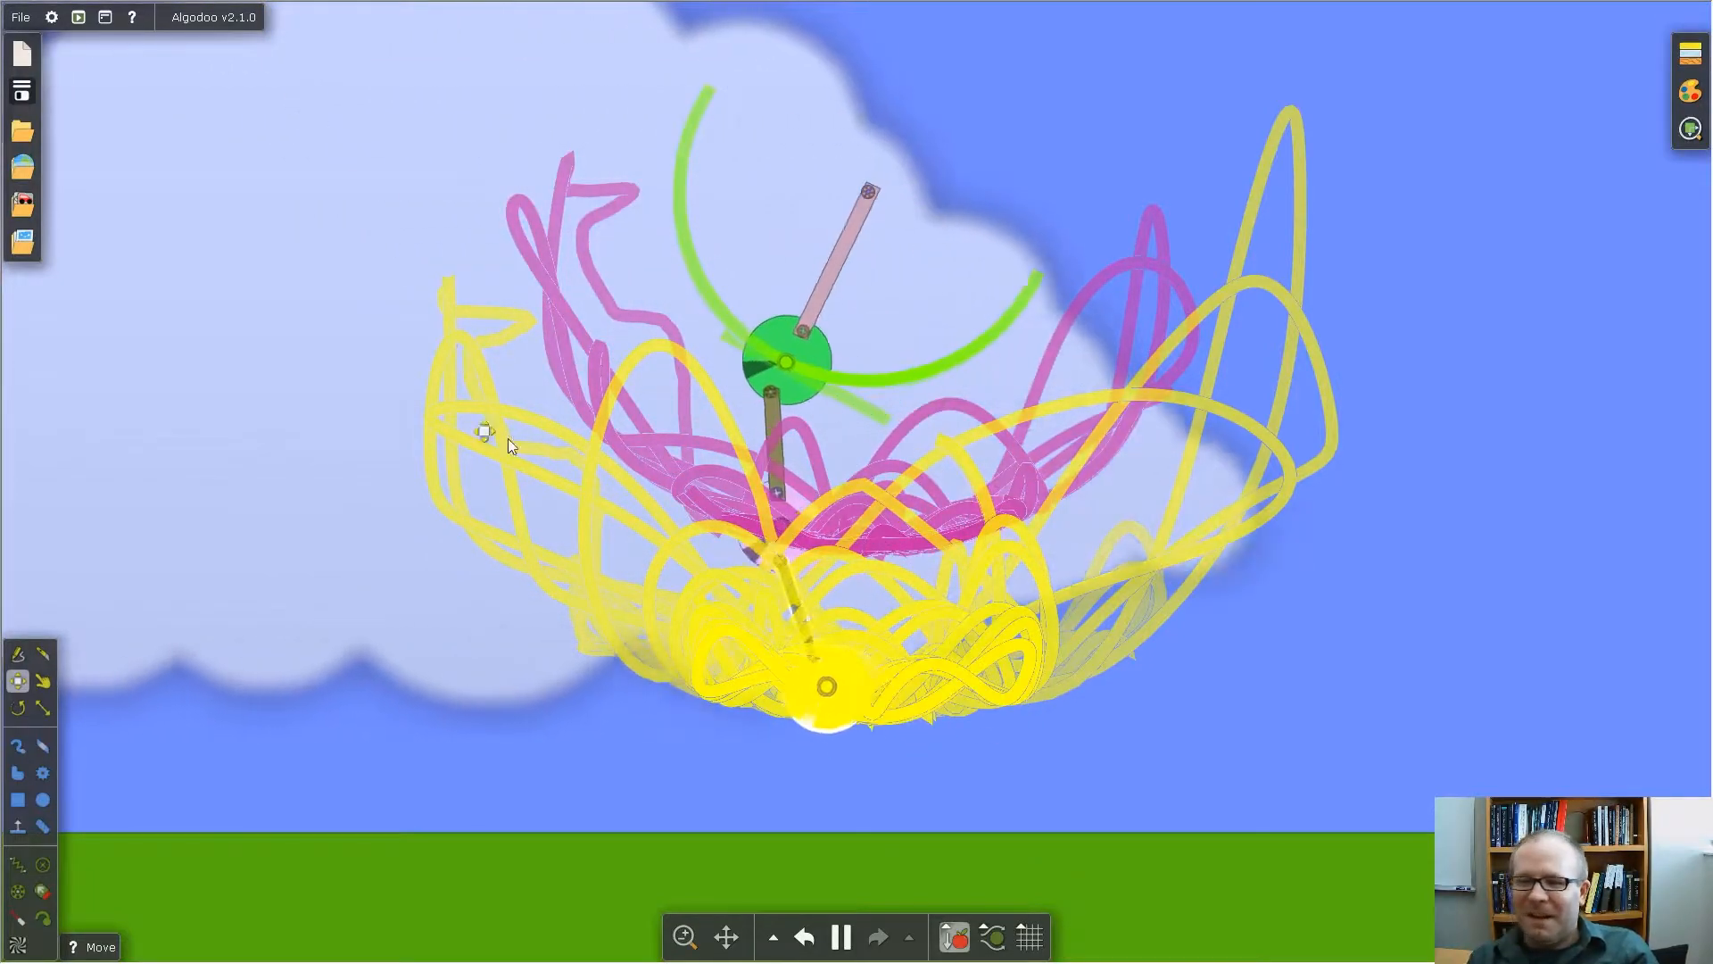
# Pause the running simulation and save the scene with the title "triple pendulum".
pyautogui.click(842, 937)
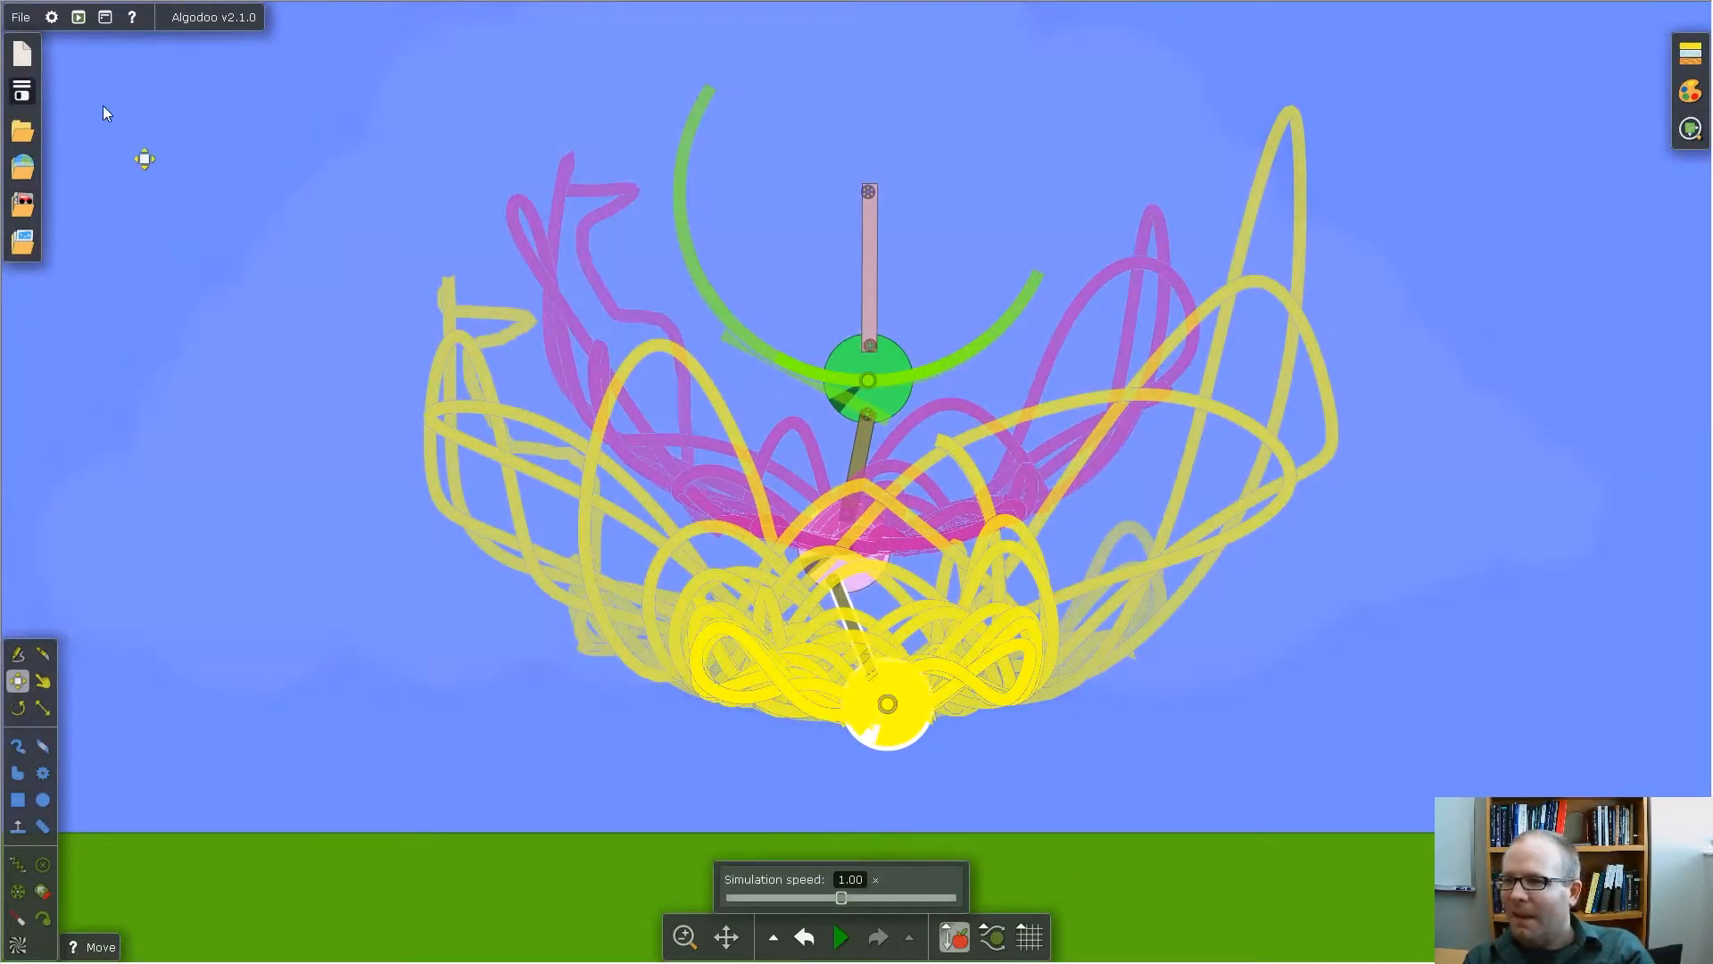
pyautogui.click(22, 90)
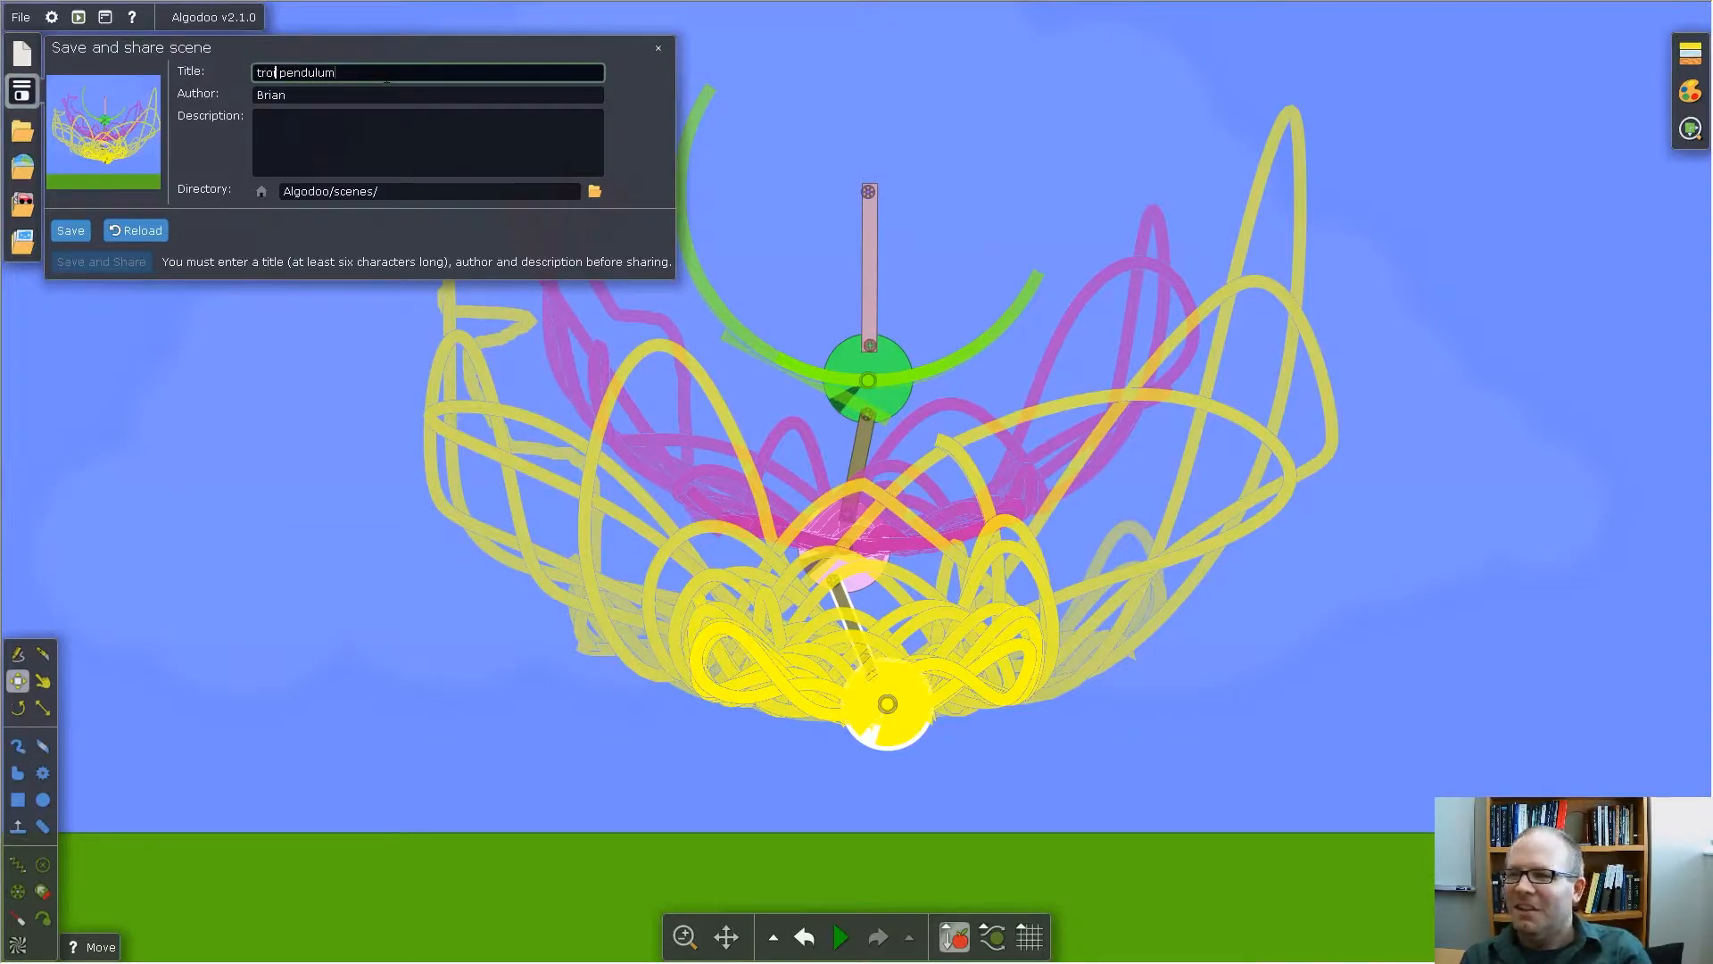
pyautogui.press('Return')
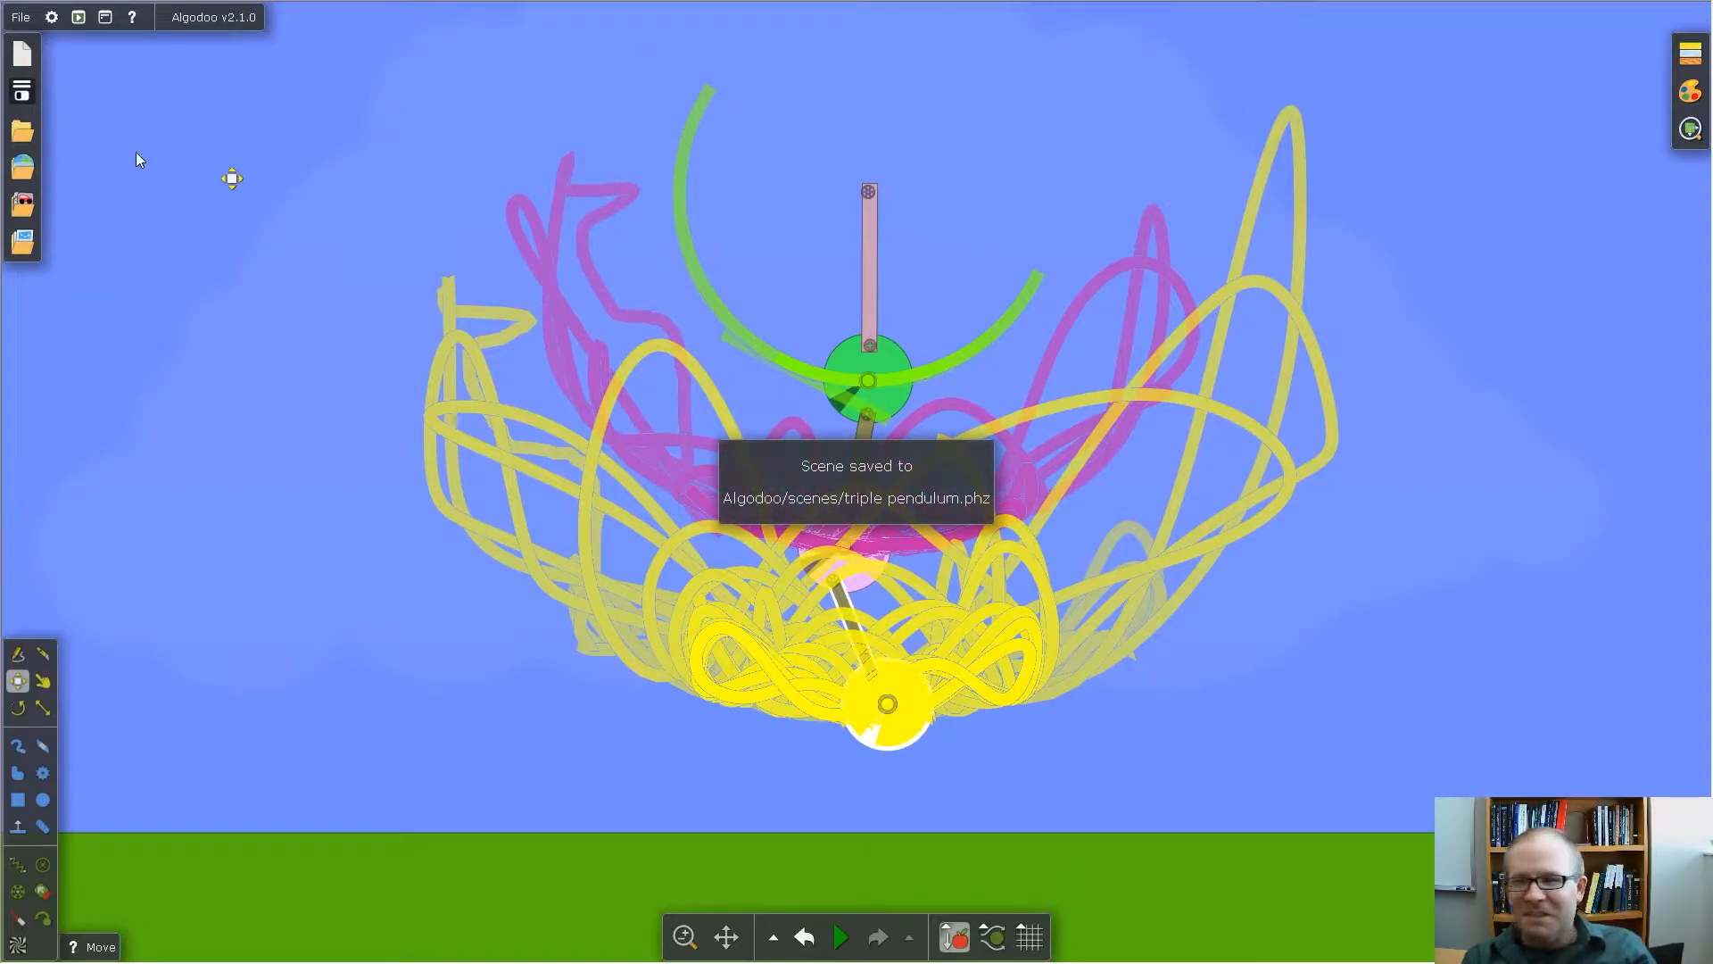
# Open the saved cart pendulum scene, test-run its simulation and restore the cart to its starting state.
pyautogui.click(23, 134)
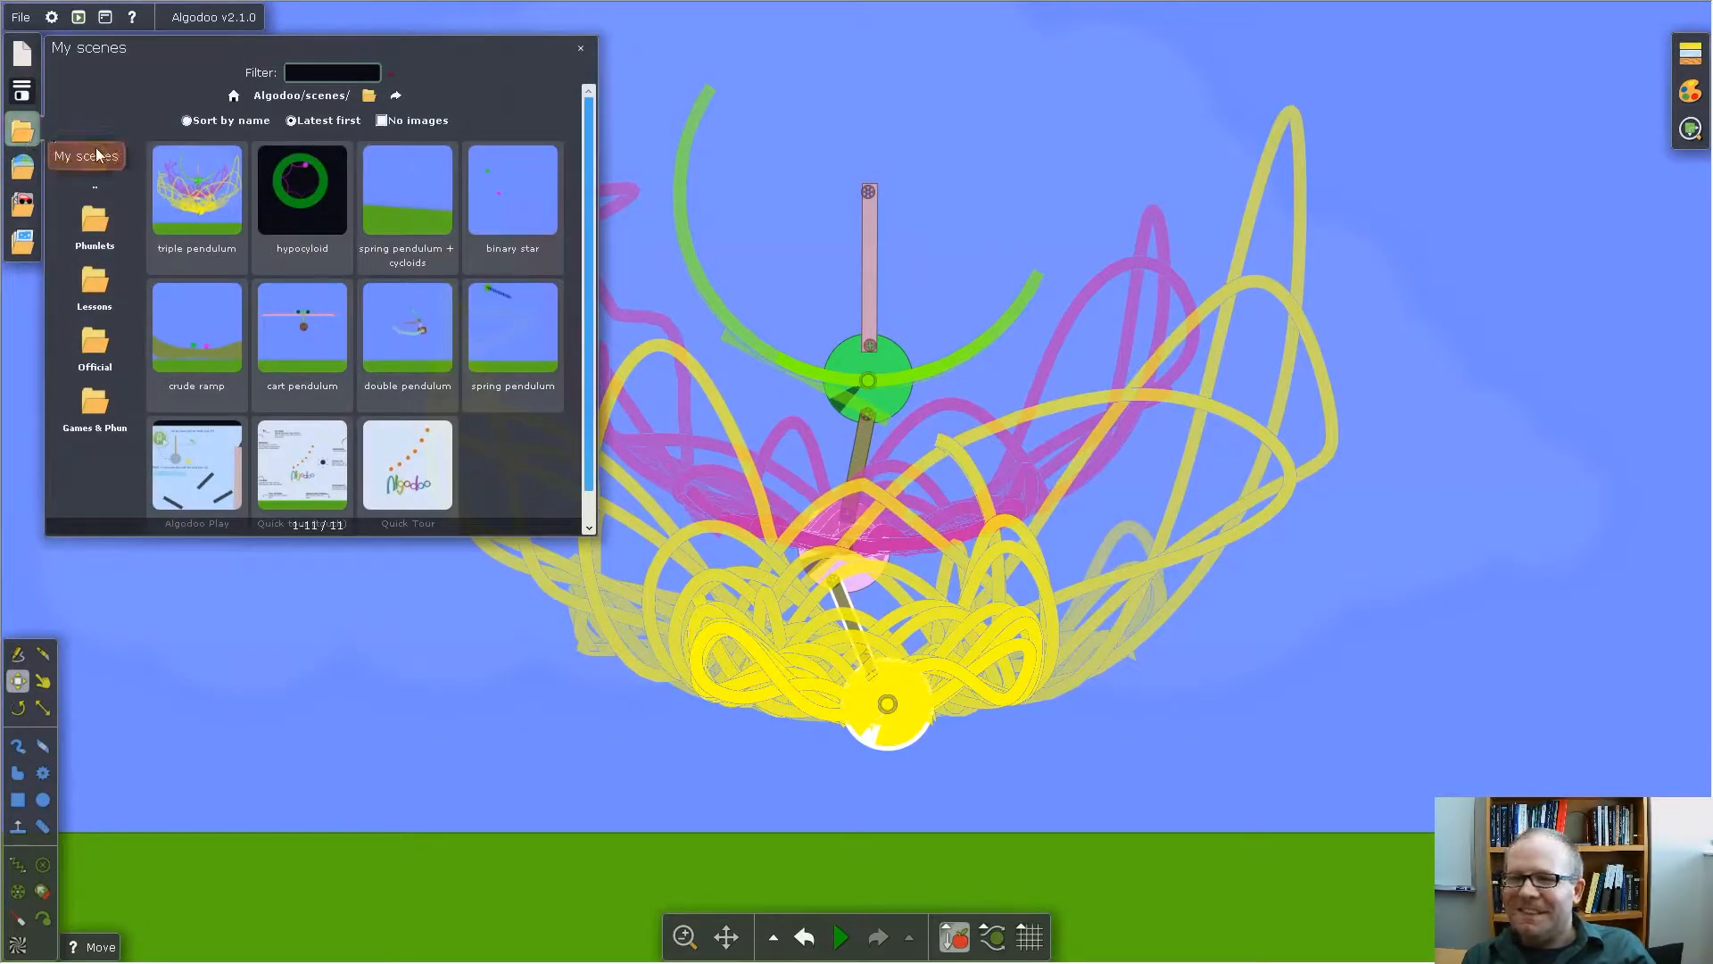
pyautogui.click(303, 328)
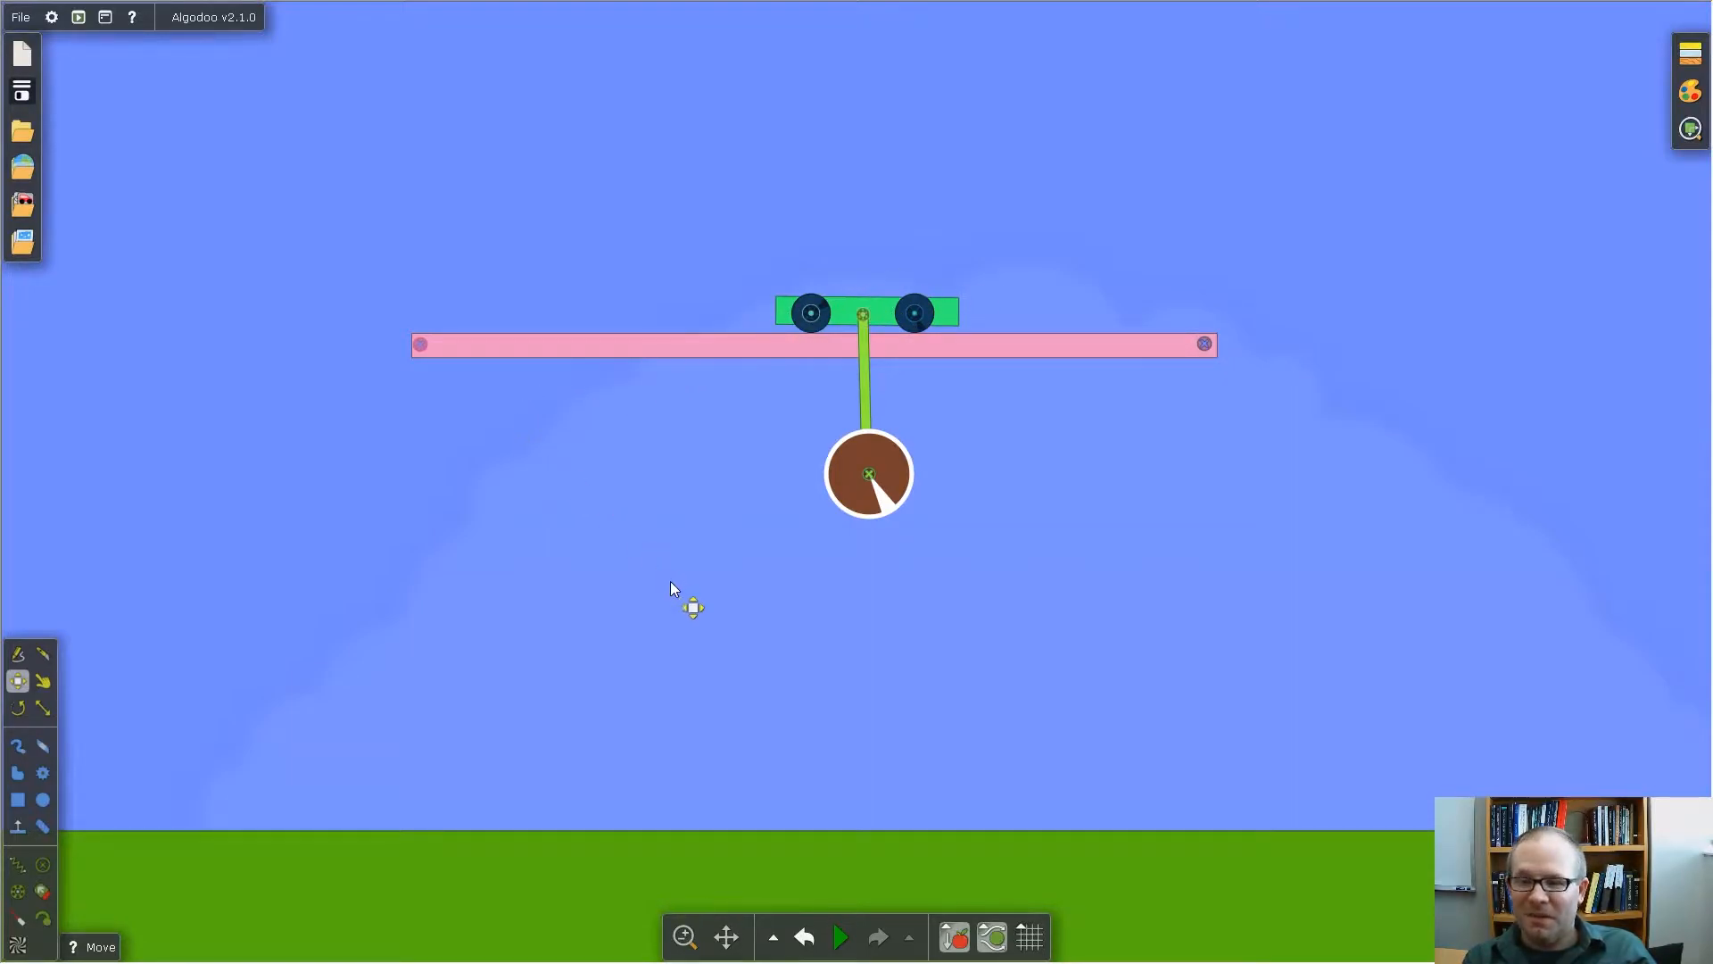
pyautogui.press('space')
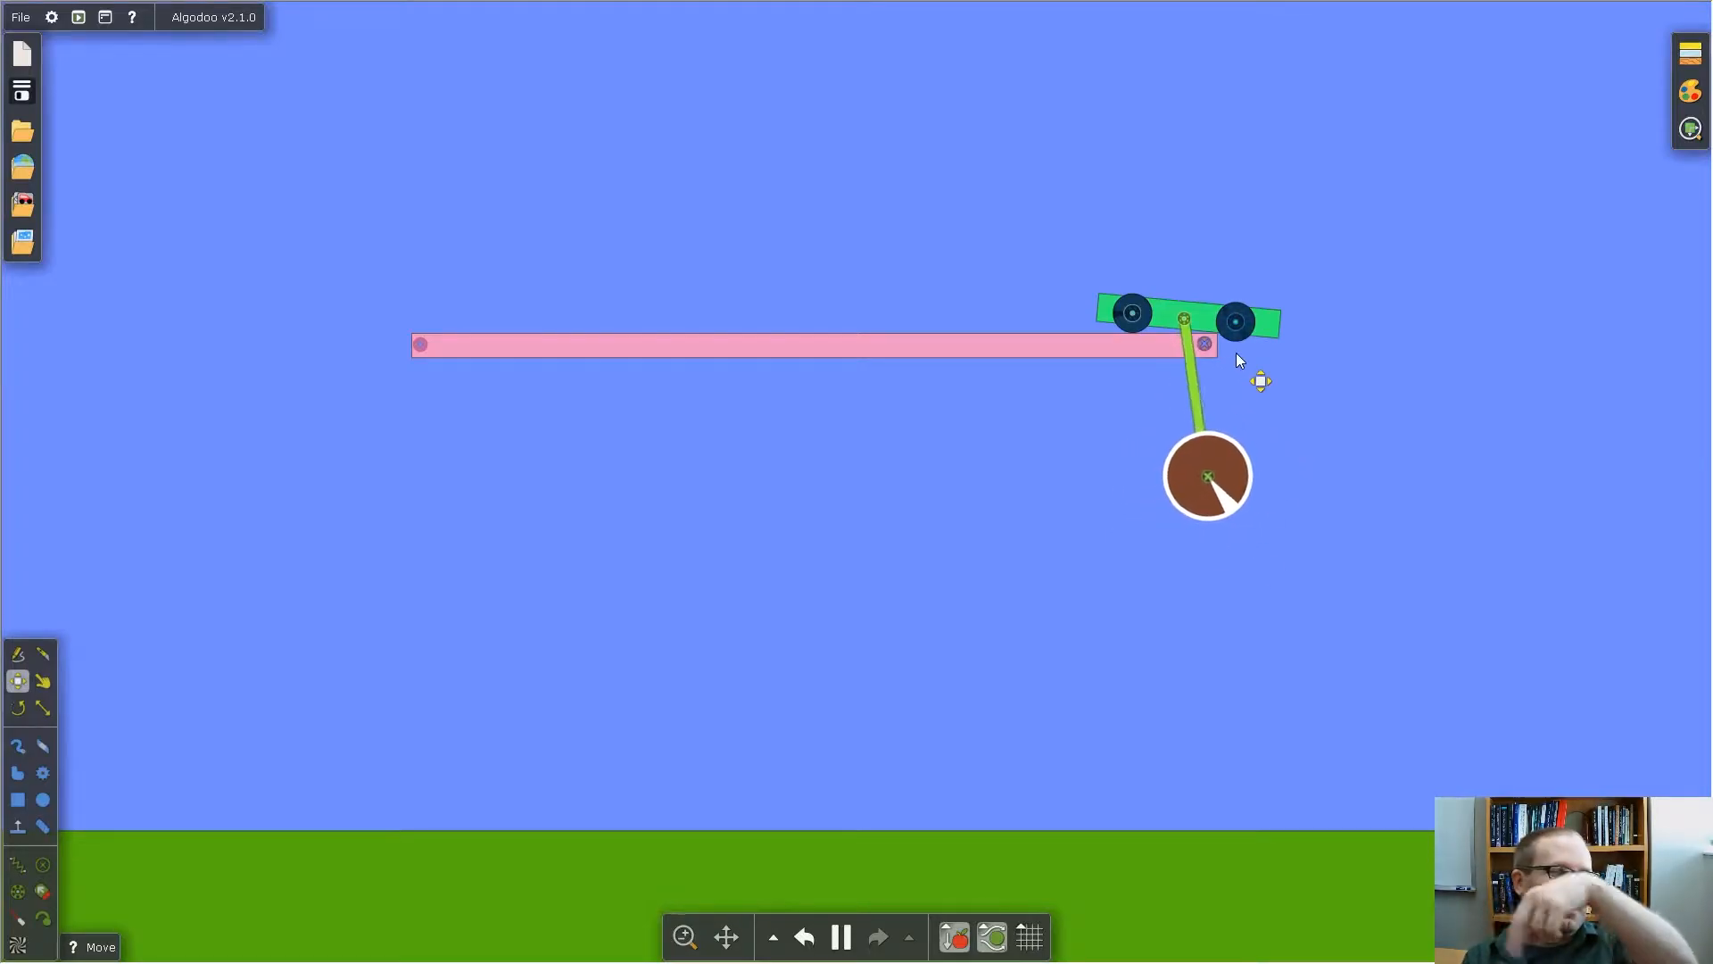
pyautogui.hotkey('ctrl', 'z')
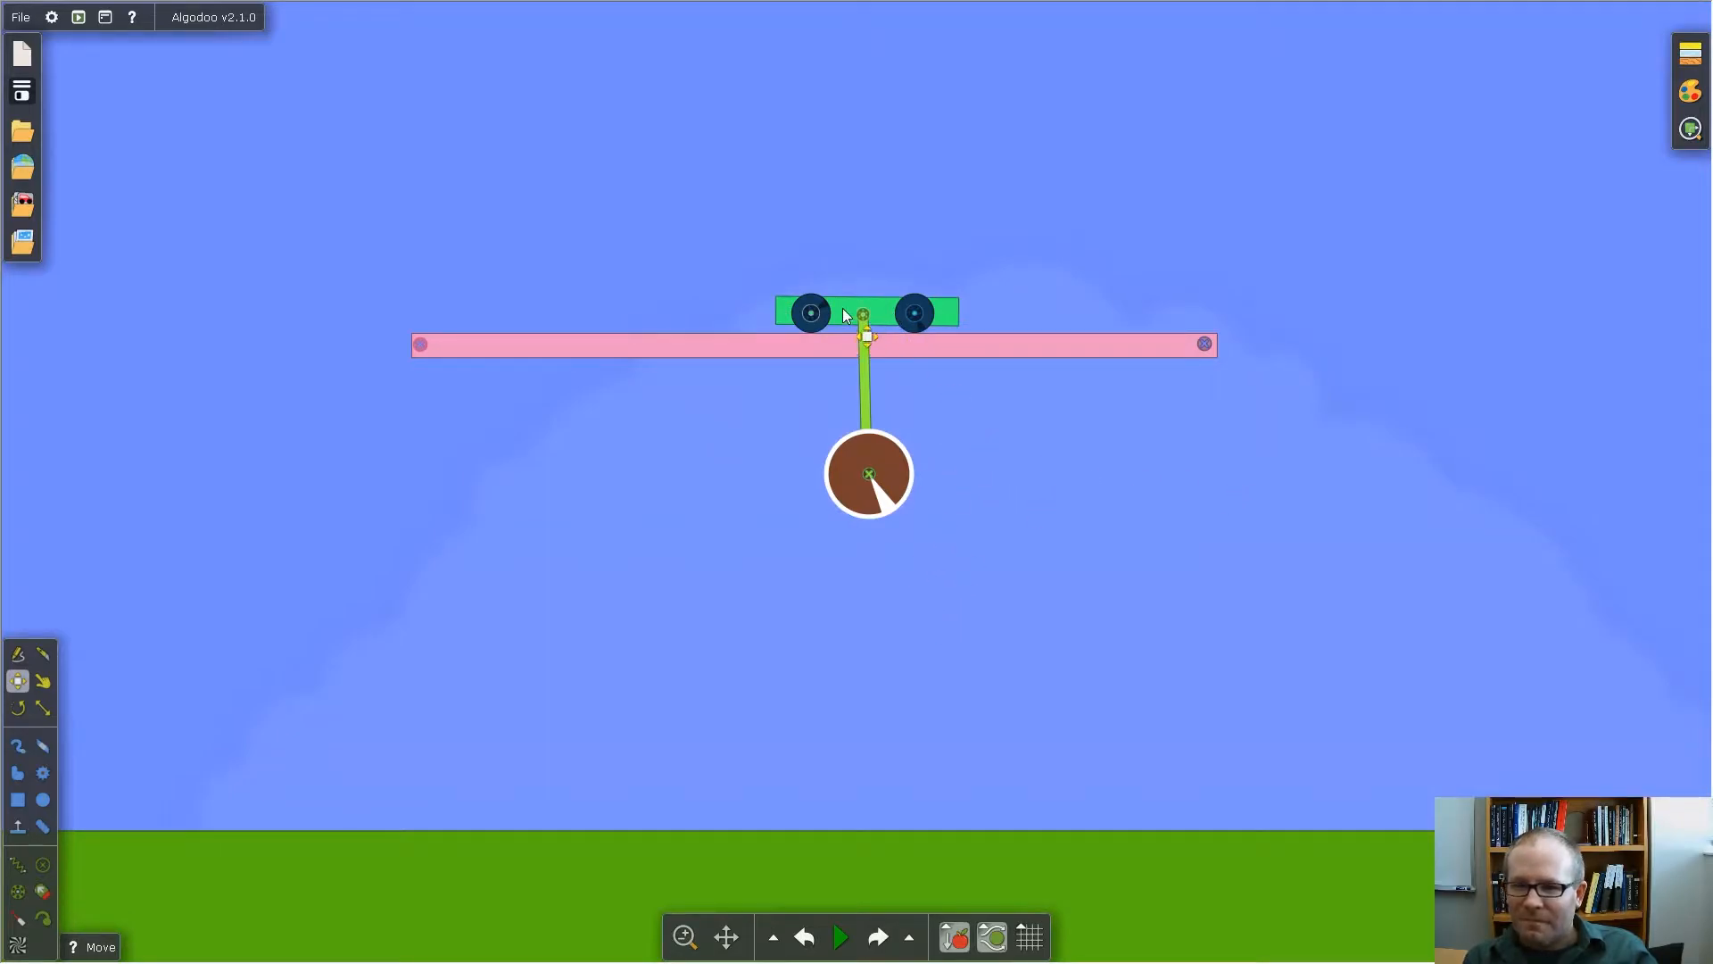
# Move the whole cart and pendulum assembly along the pink track to its left end.
pyautogui.moveTo(850, 307); pyautogui.dragTo(856, 312)
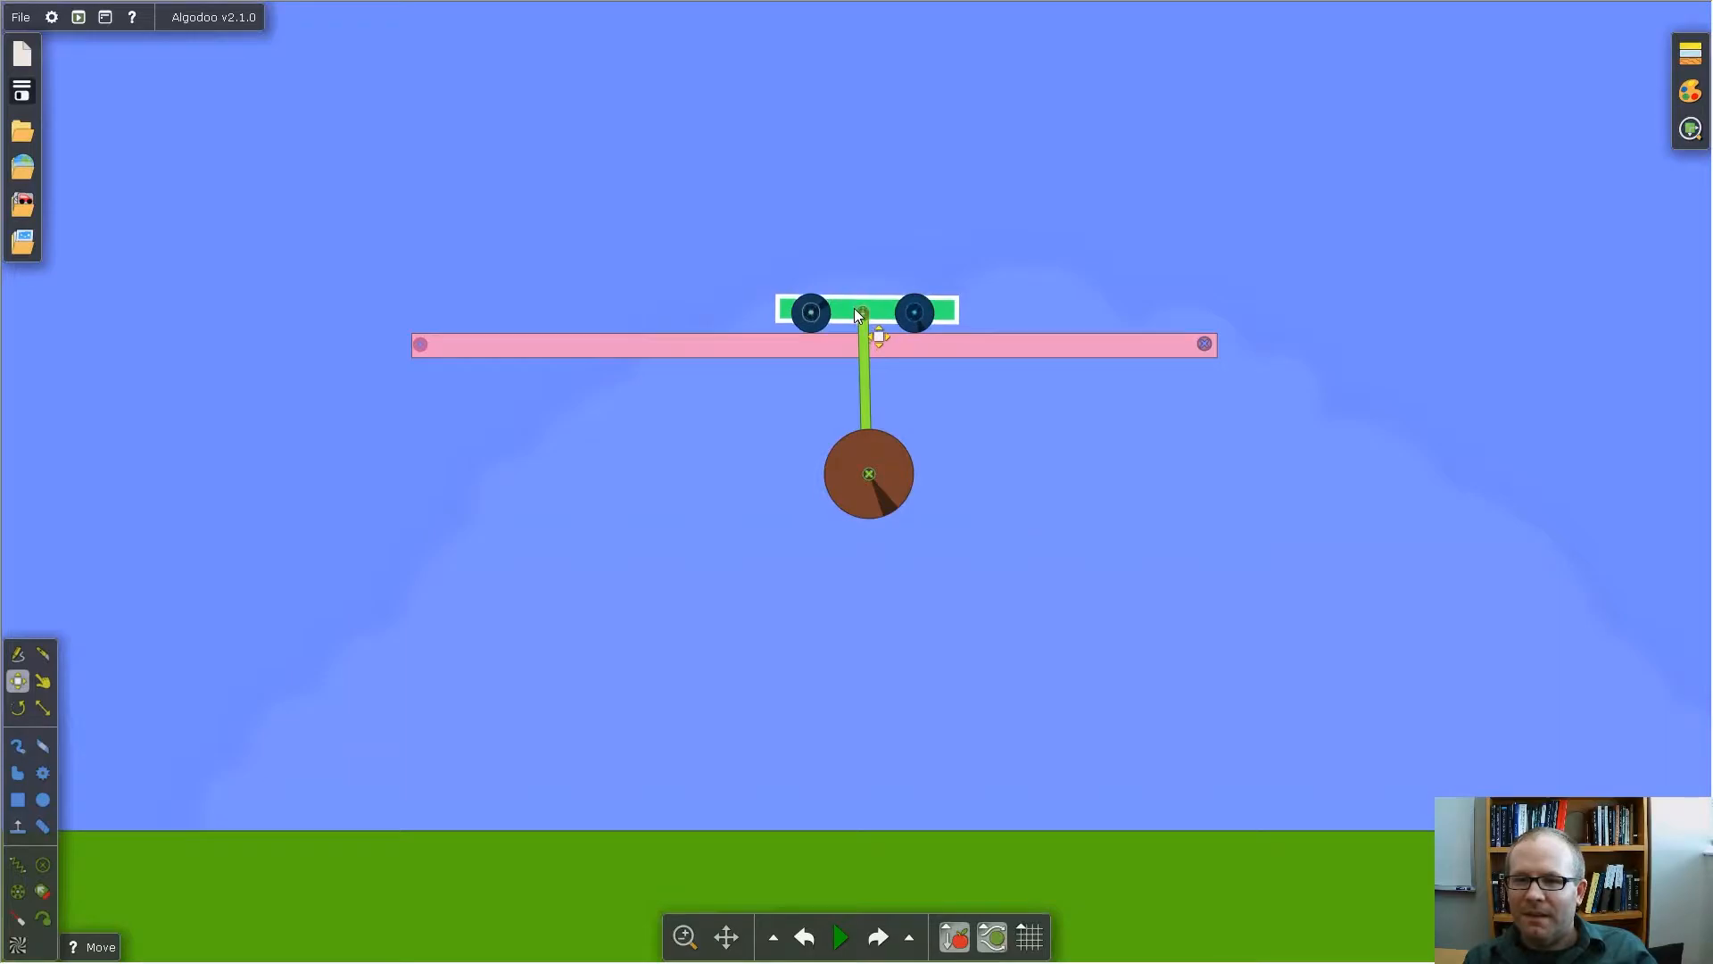
pyautogui.hotkey('ctrl', 'z')
pyautogui.moveTo(877, 453); pyautogui.dragTo(1064, 626)
pyautogui.moveTo(839, 312); pyautogui.dragTo(497, 309)
pyautogui.click(882, 502)
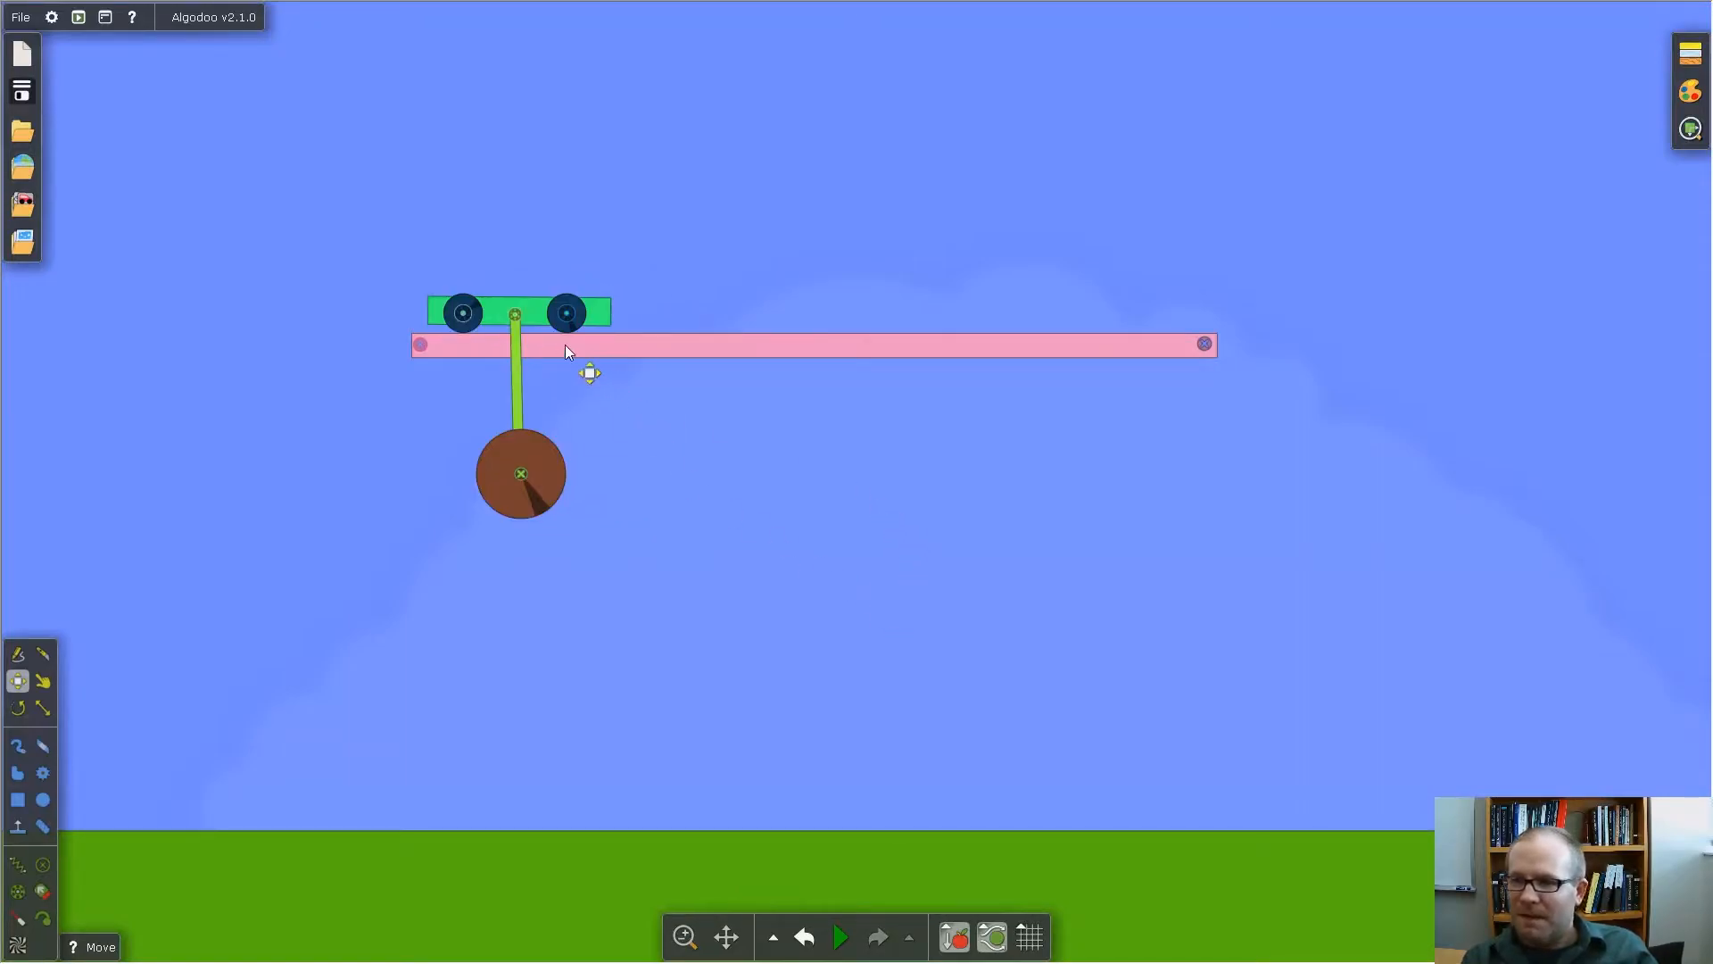
# Show a plot for the green cart body and place the plot window below the track, clear of the cart.
pyautogui.click(500, 308)
pyautogui.rightClick(500, 309)
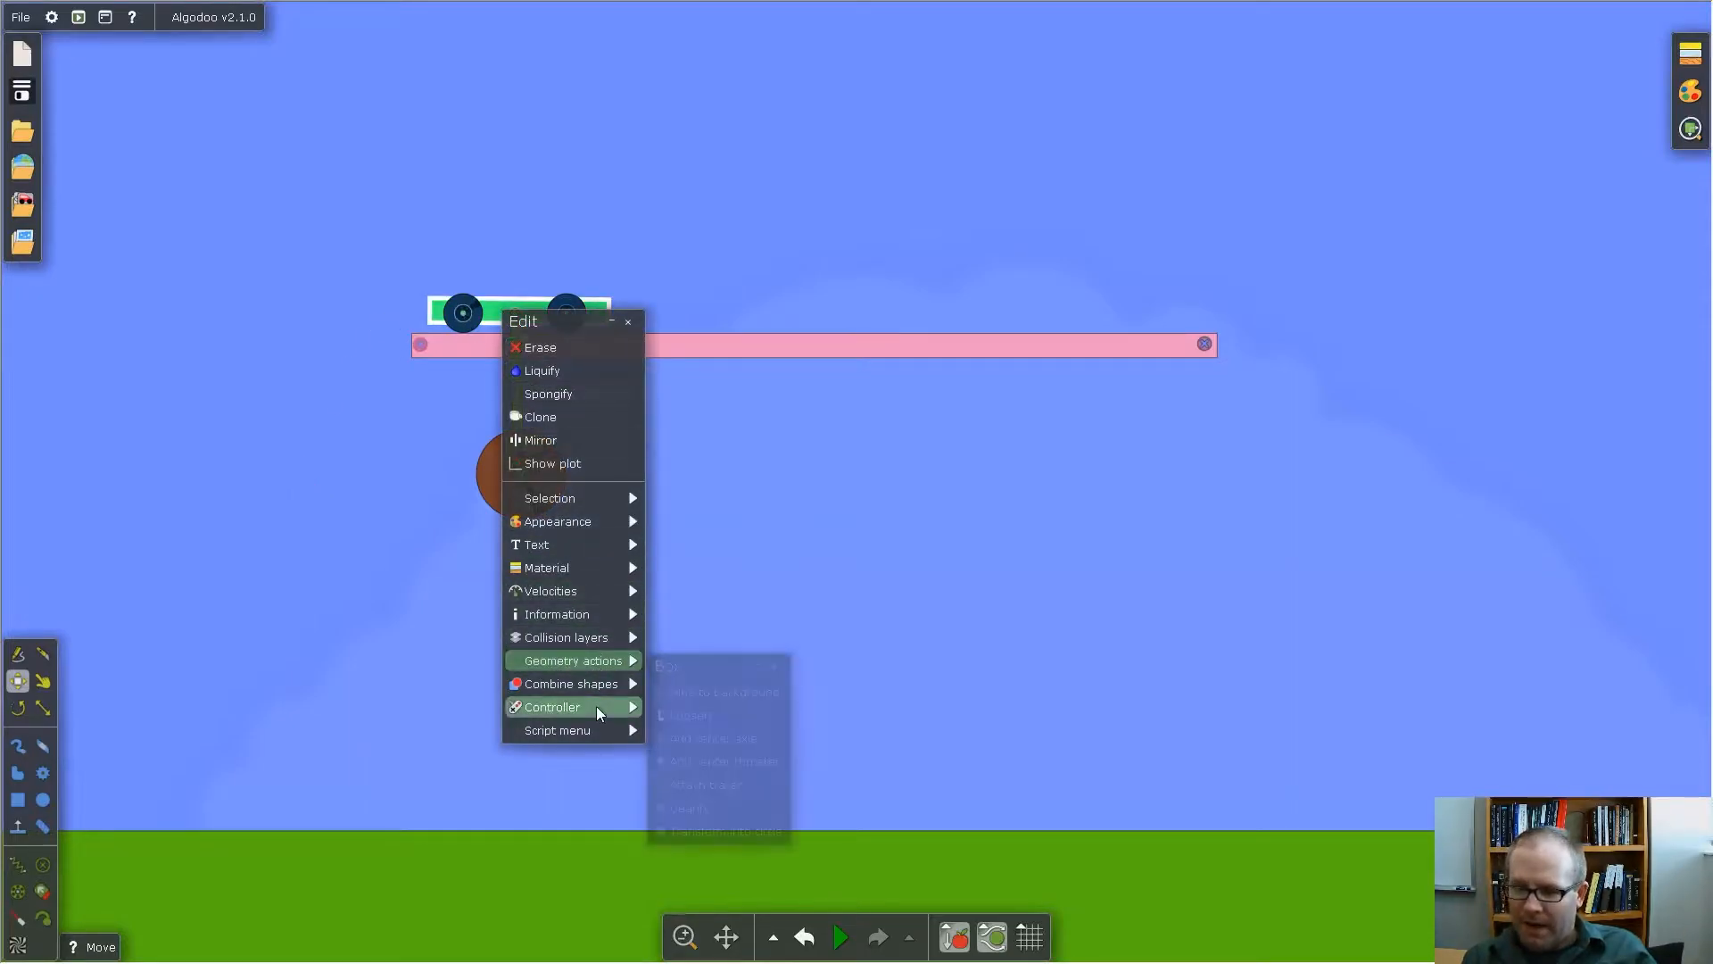
pyautogui.click(575, 463)
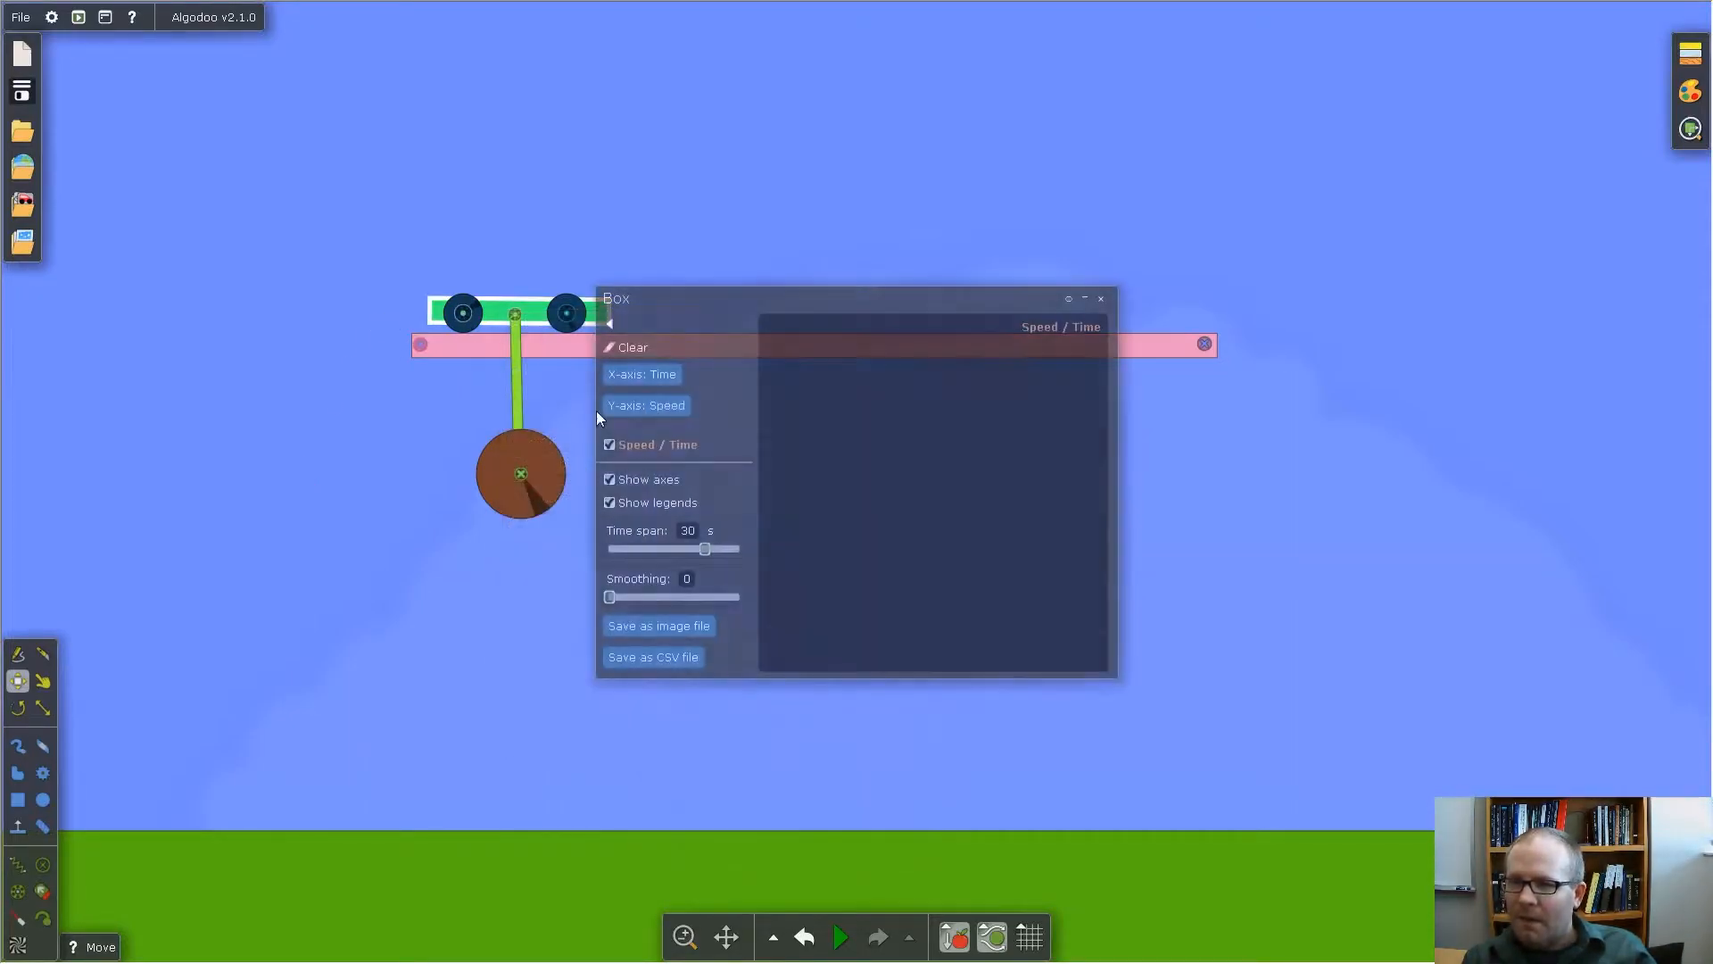
pyautogui.moveTo(733, 301); pyautogui.dragTo(1201, 526)
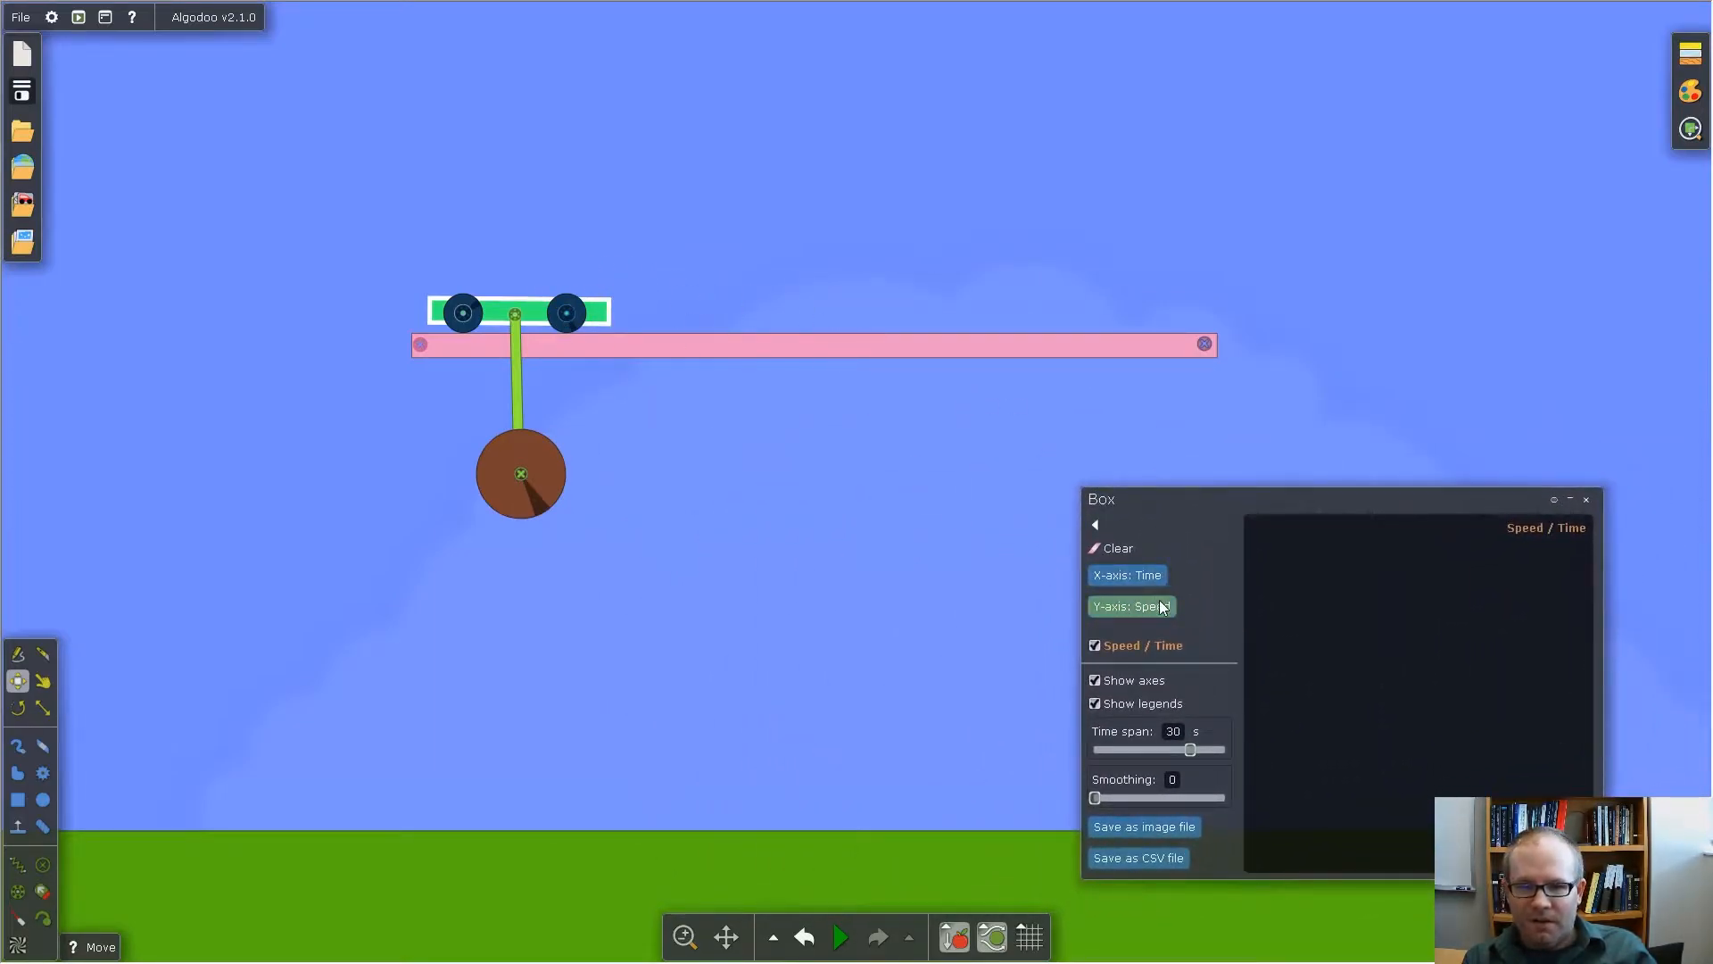
# Set the plot's Y-axis to only Position (x) against time and collapse the plot settings.
pyautogui.click(1164, 608)
pyautogui.click(1232, 486)
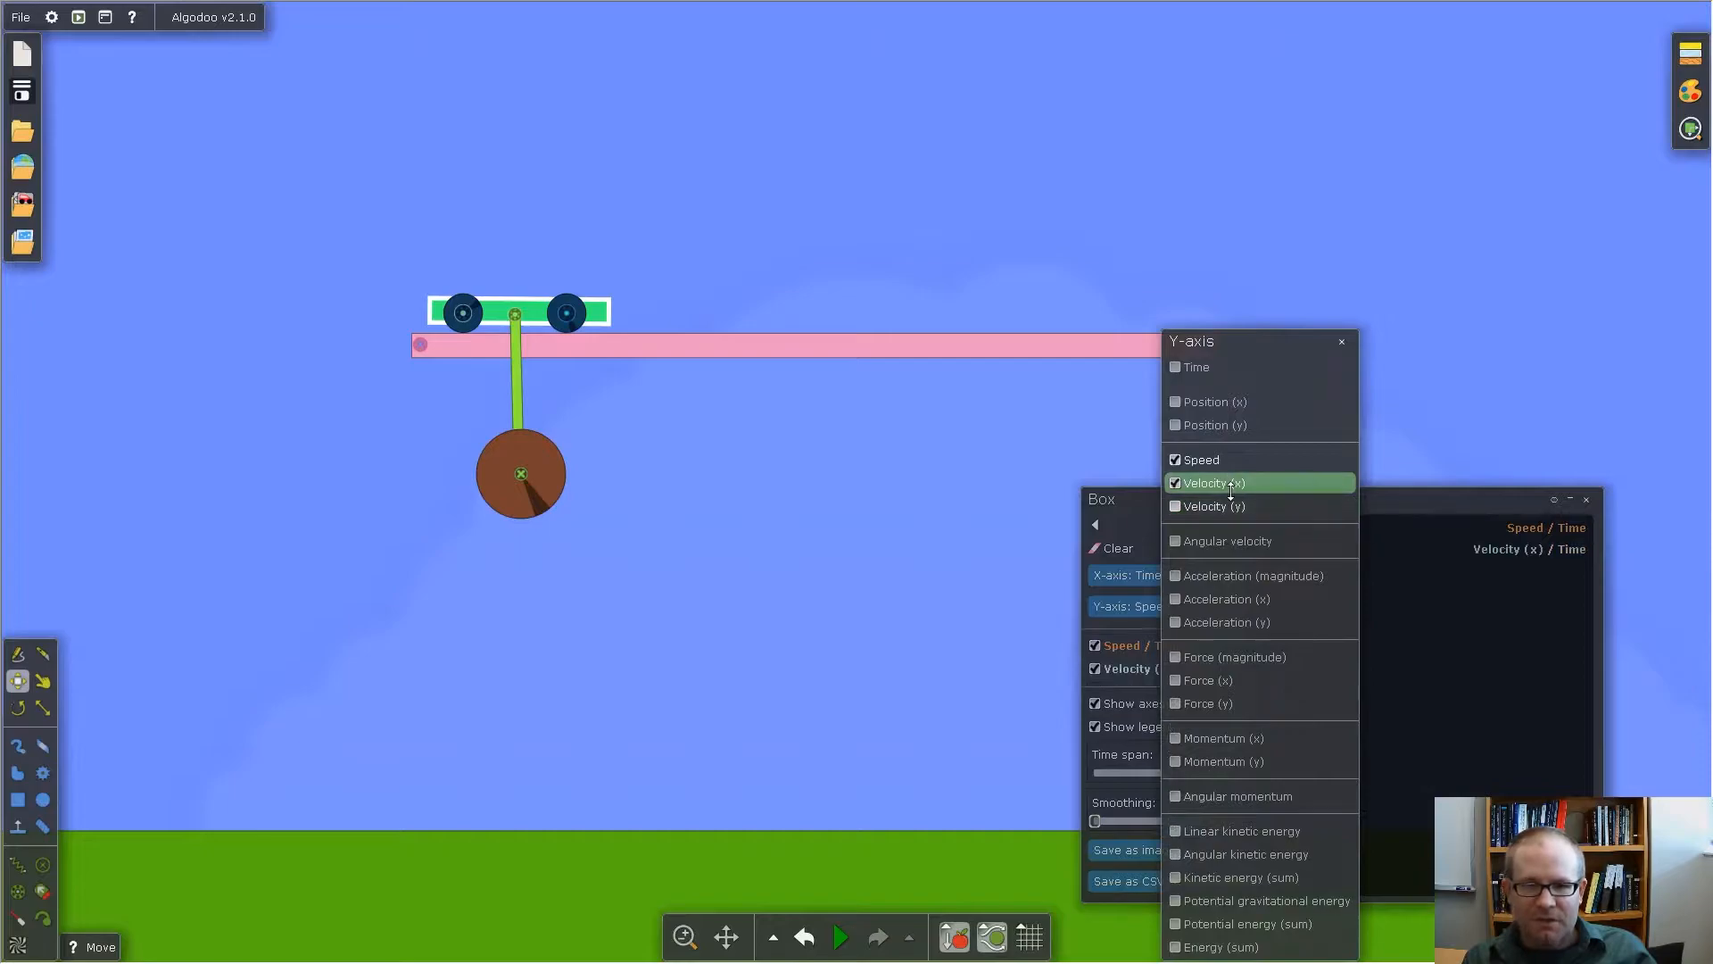
pyautogui.click(1216, 403)
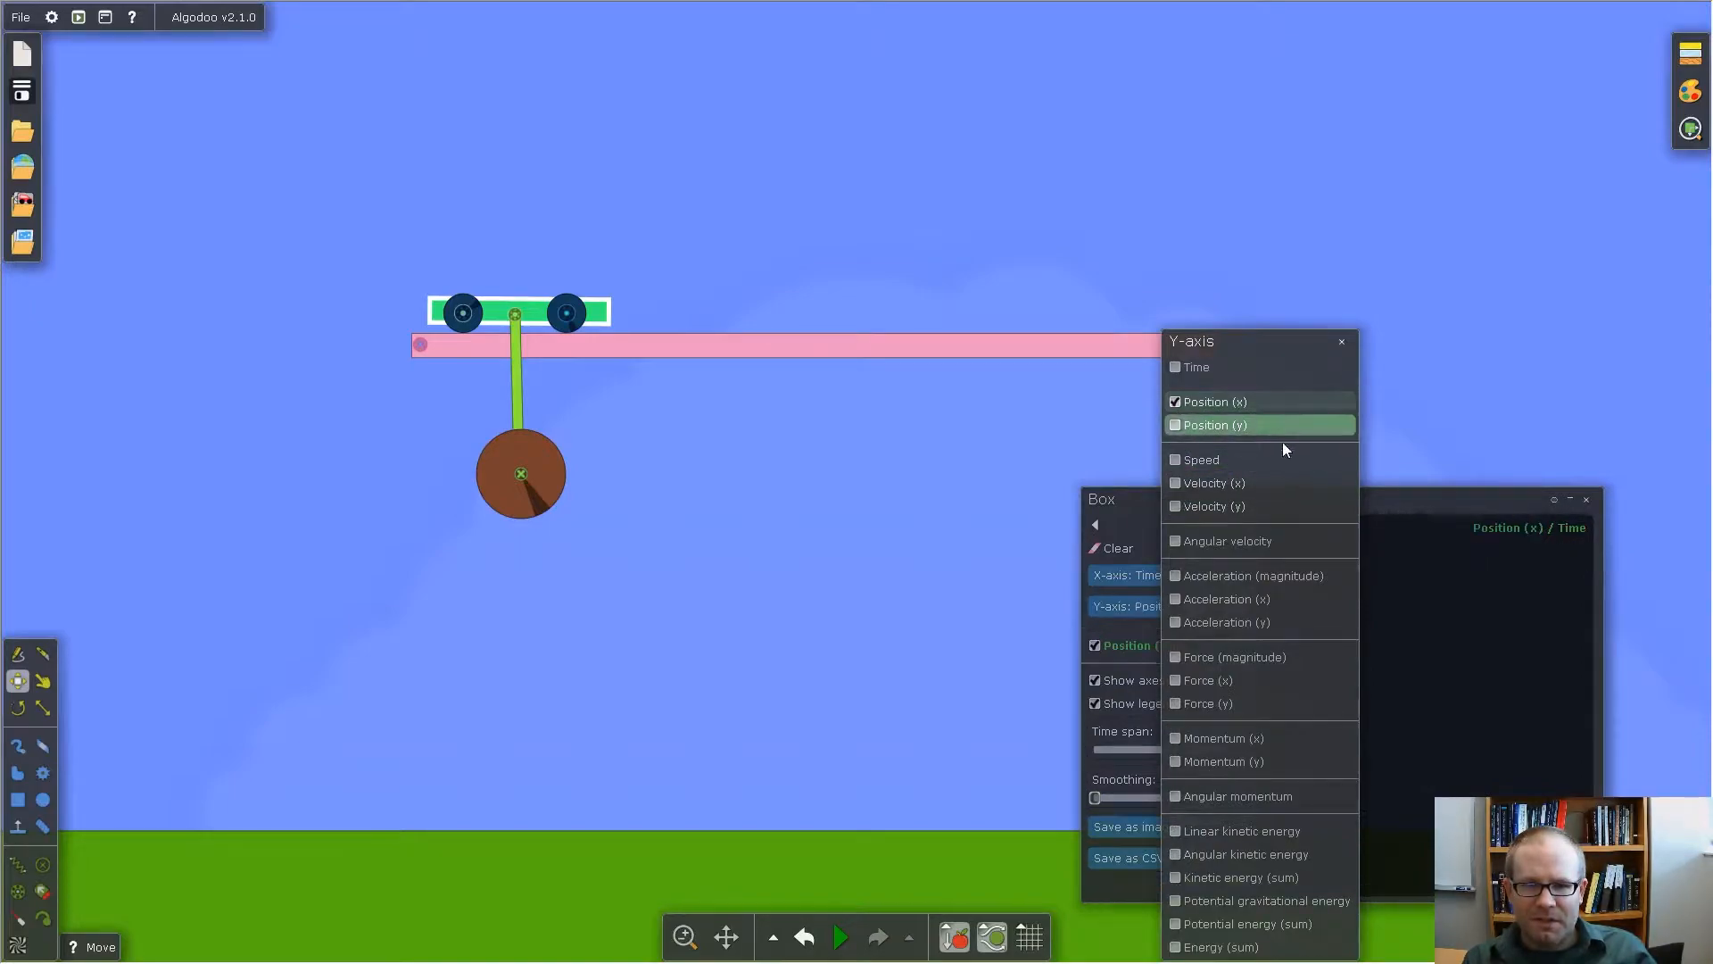
pyautogui.click(1341, 342)
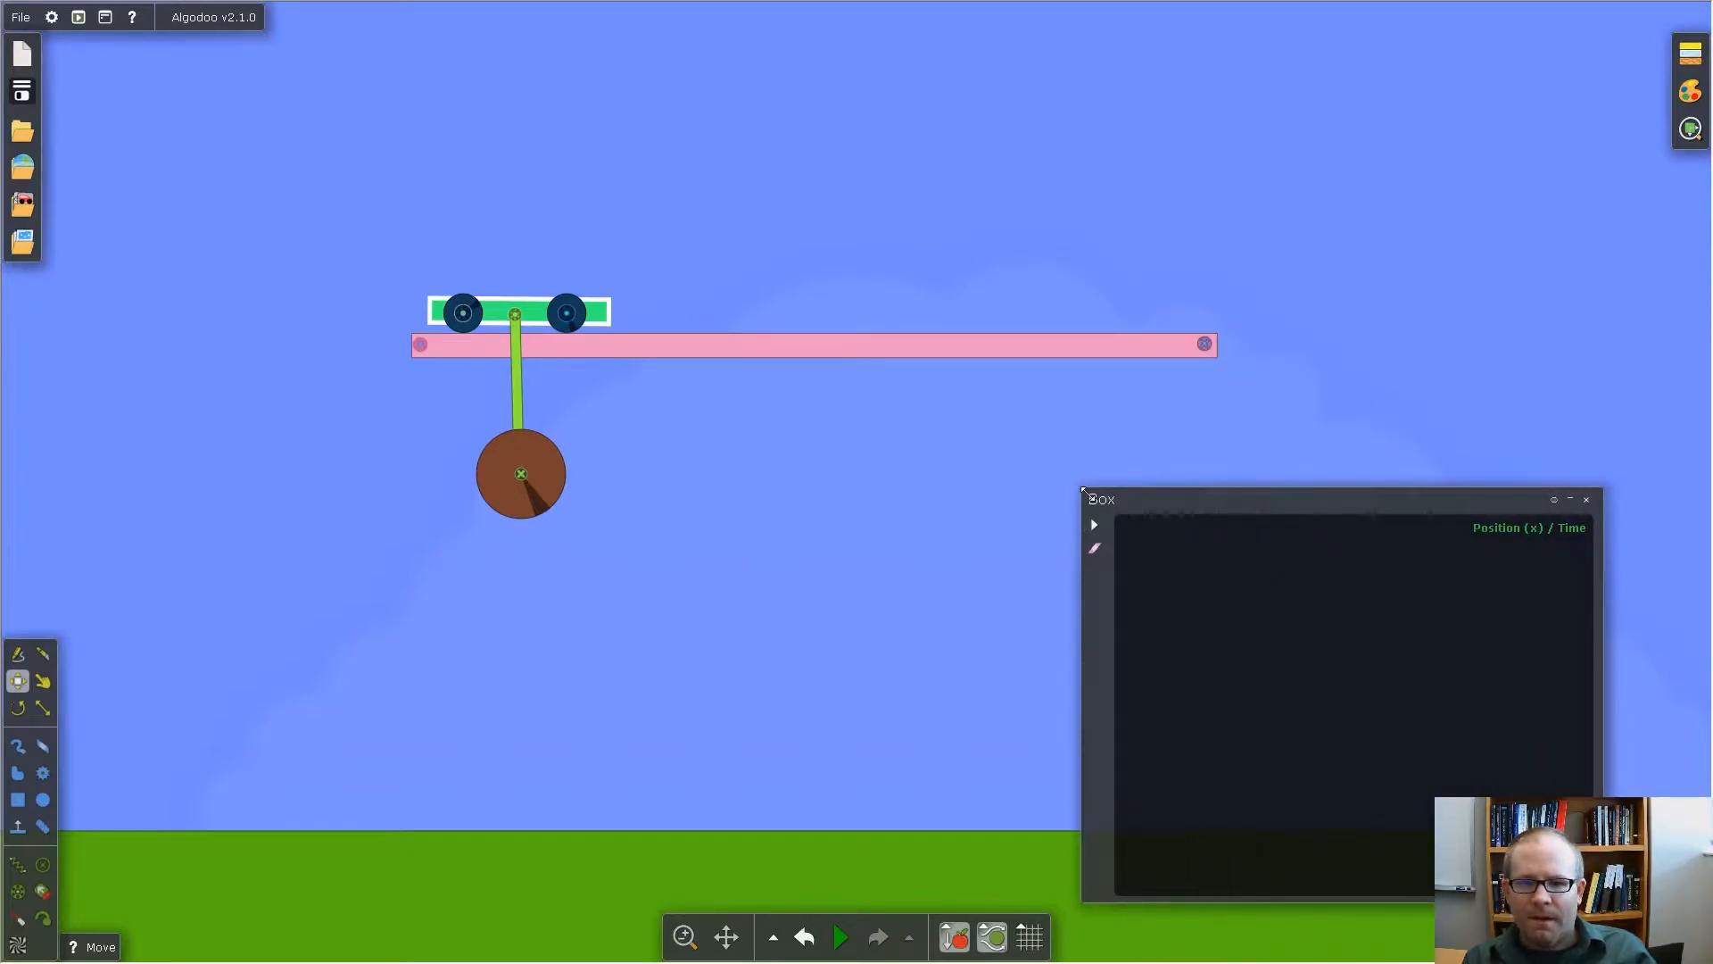
pyautogui.click(1054, 498)
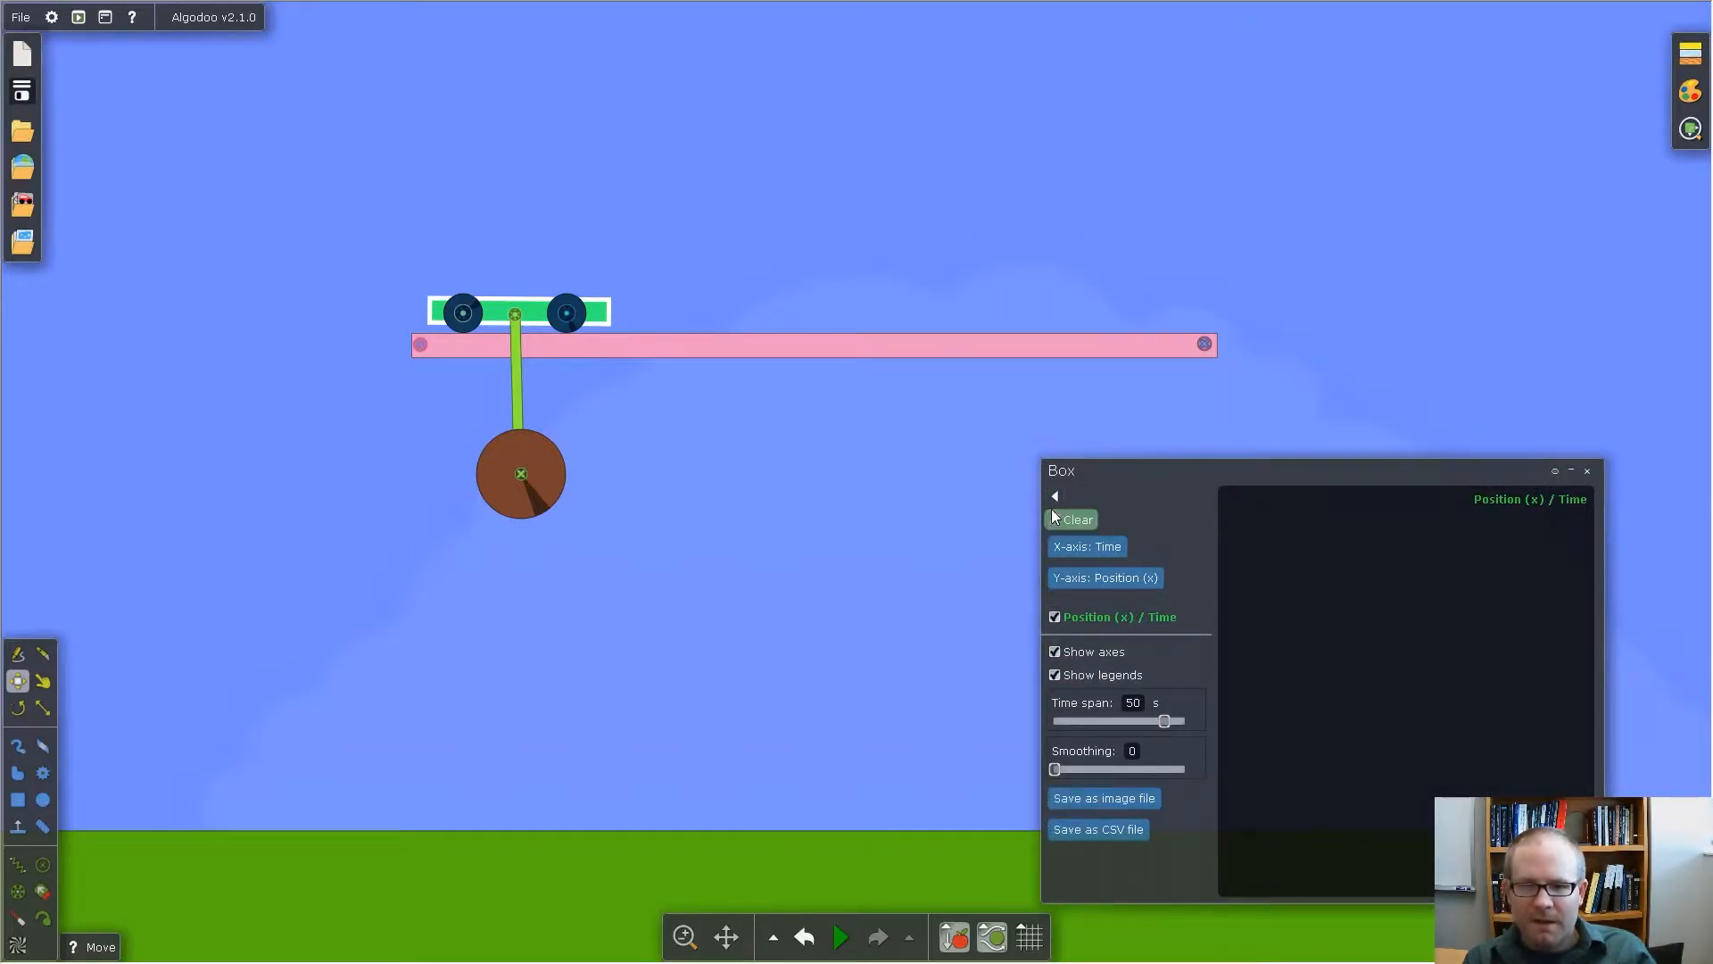
# Run the simulation with the position plot, and switch the plot's Y-axis to Velocity (x).
pyautogui.press('space')
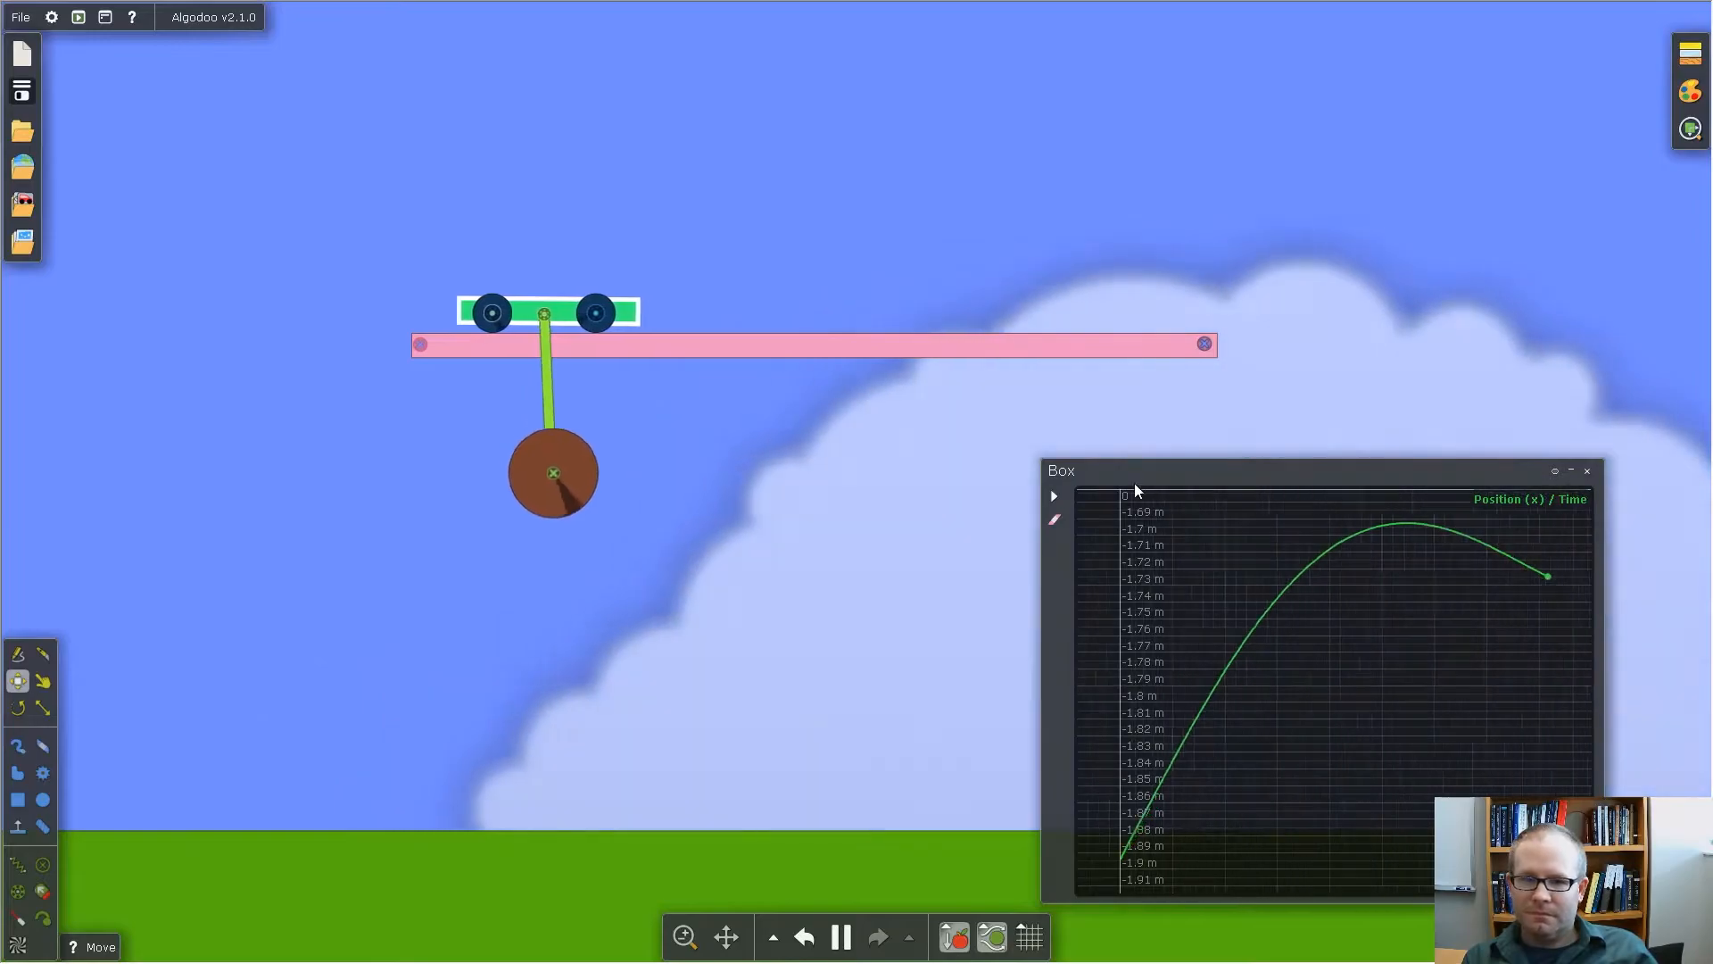
pyautogui.moveTo(1530, 556)
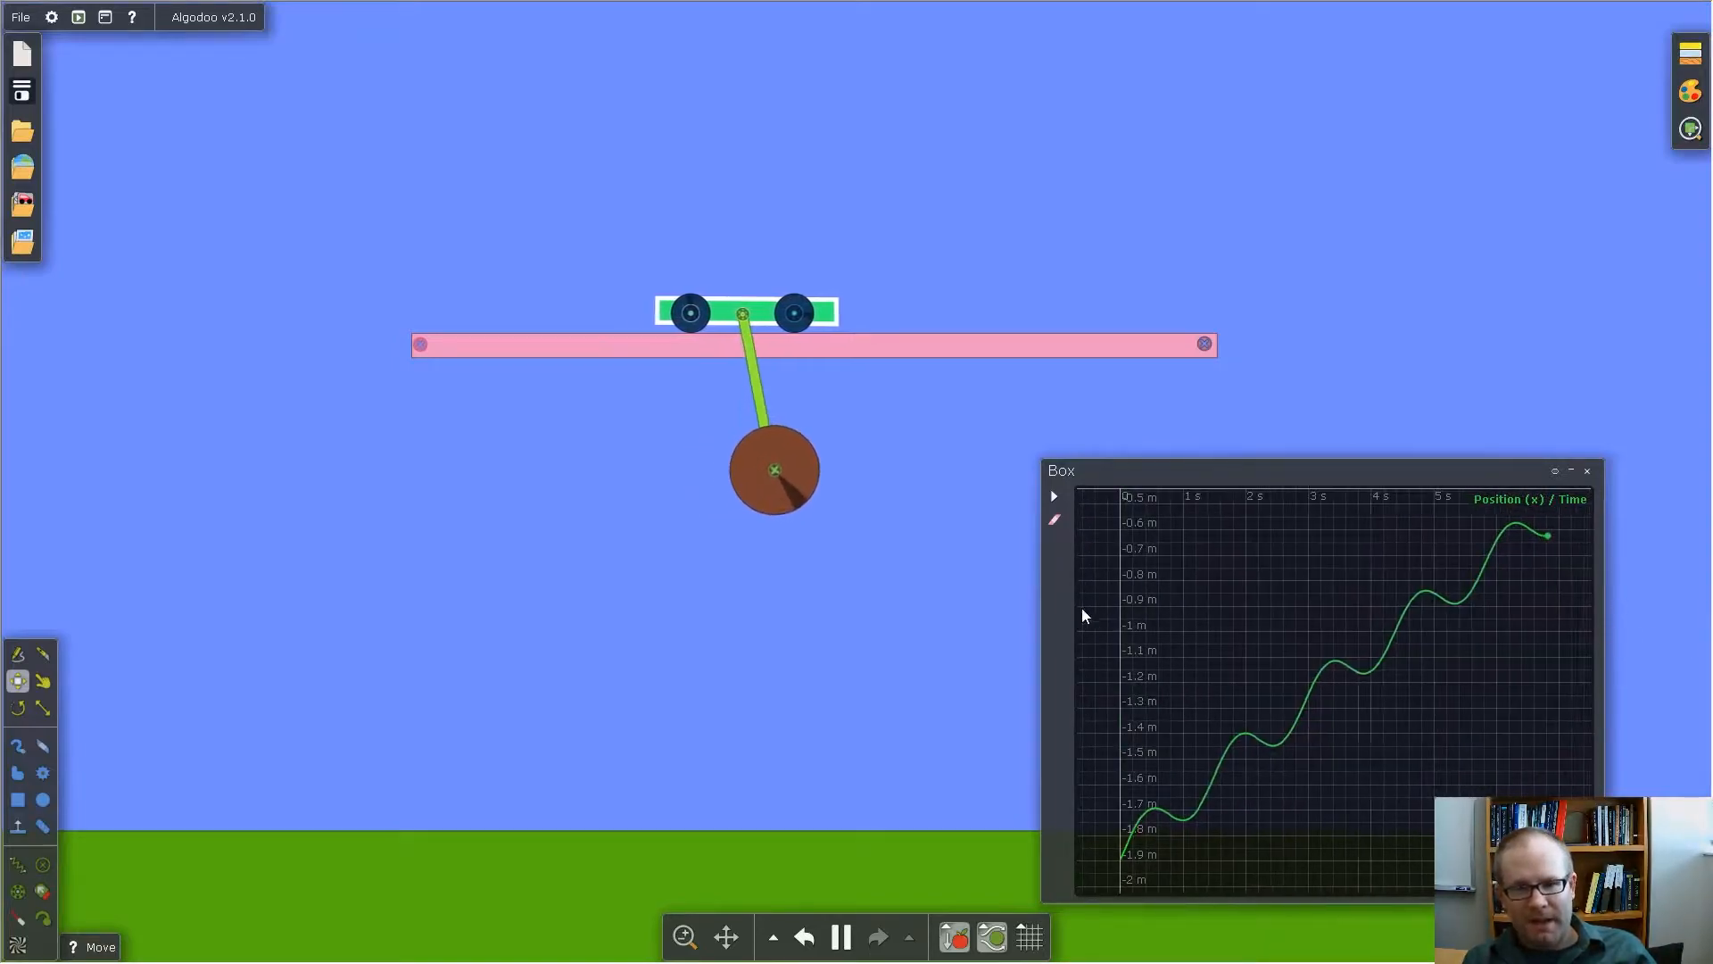
pyautogui.click(1056, 497)
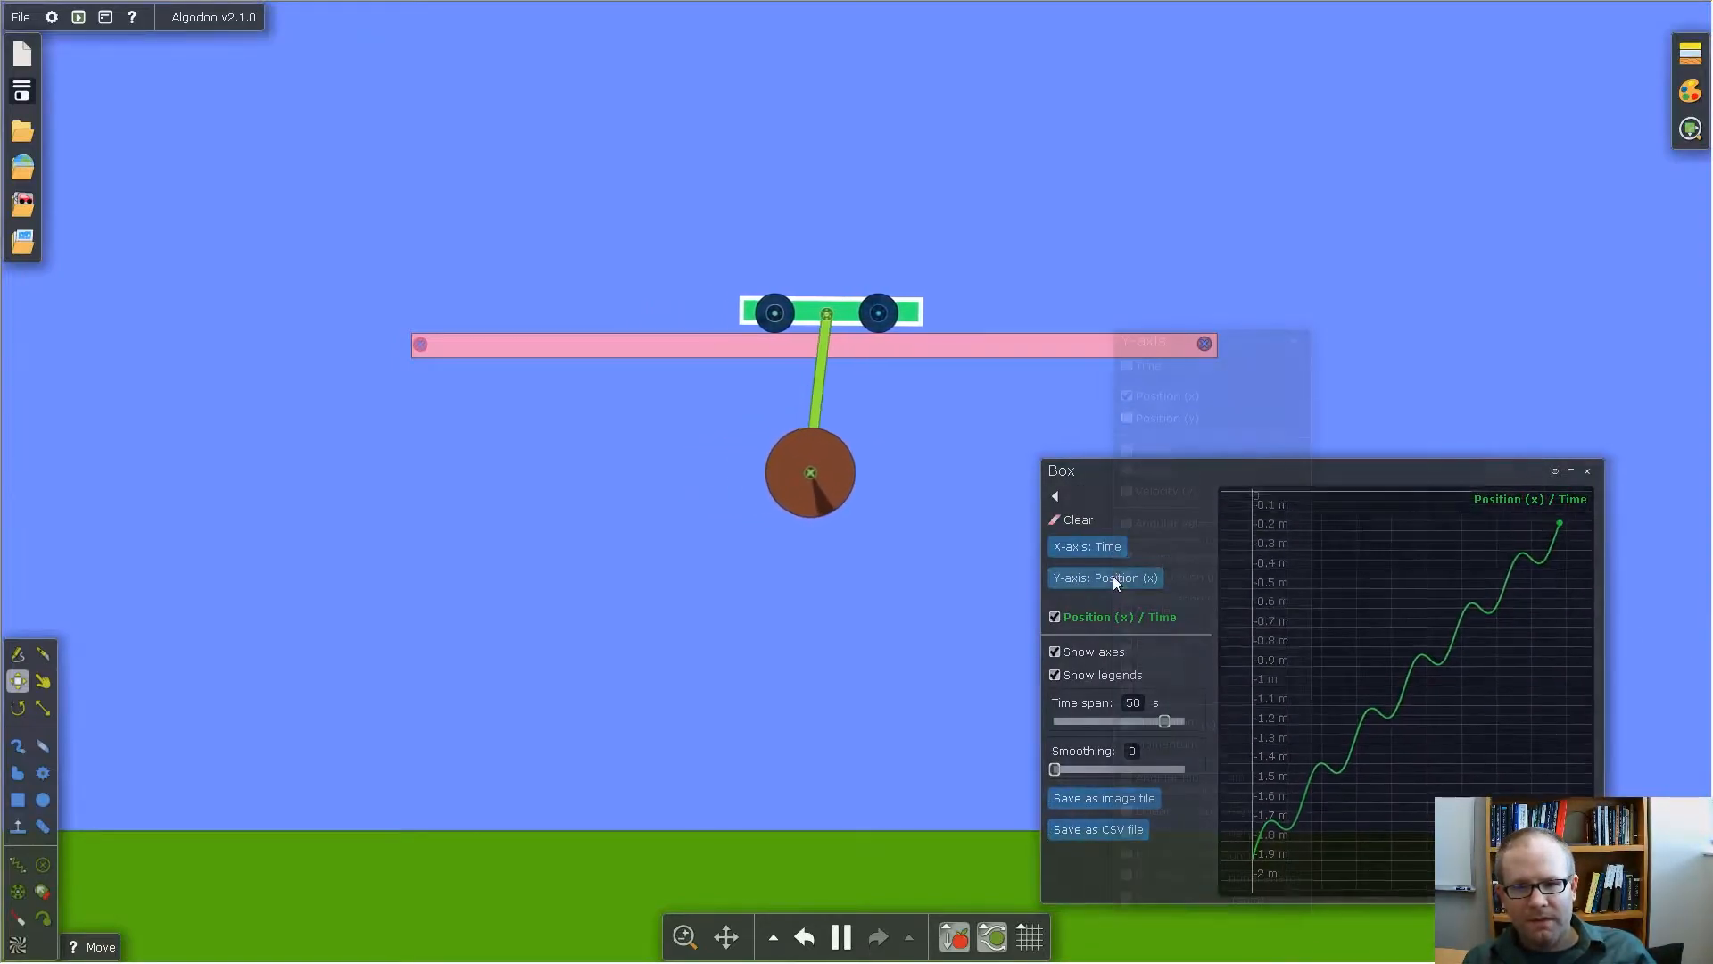
pyautogui.click(1114, 580)
pyautogui.click(1160, 484)
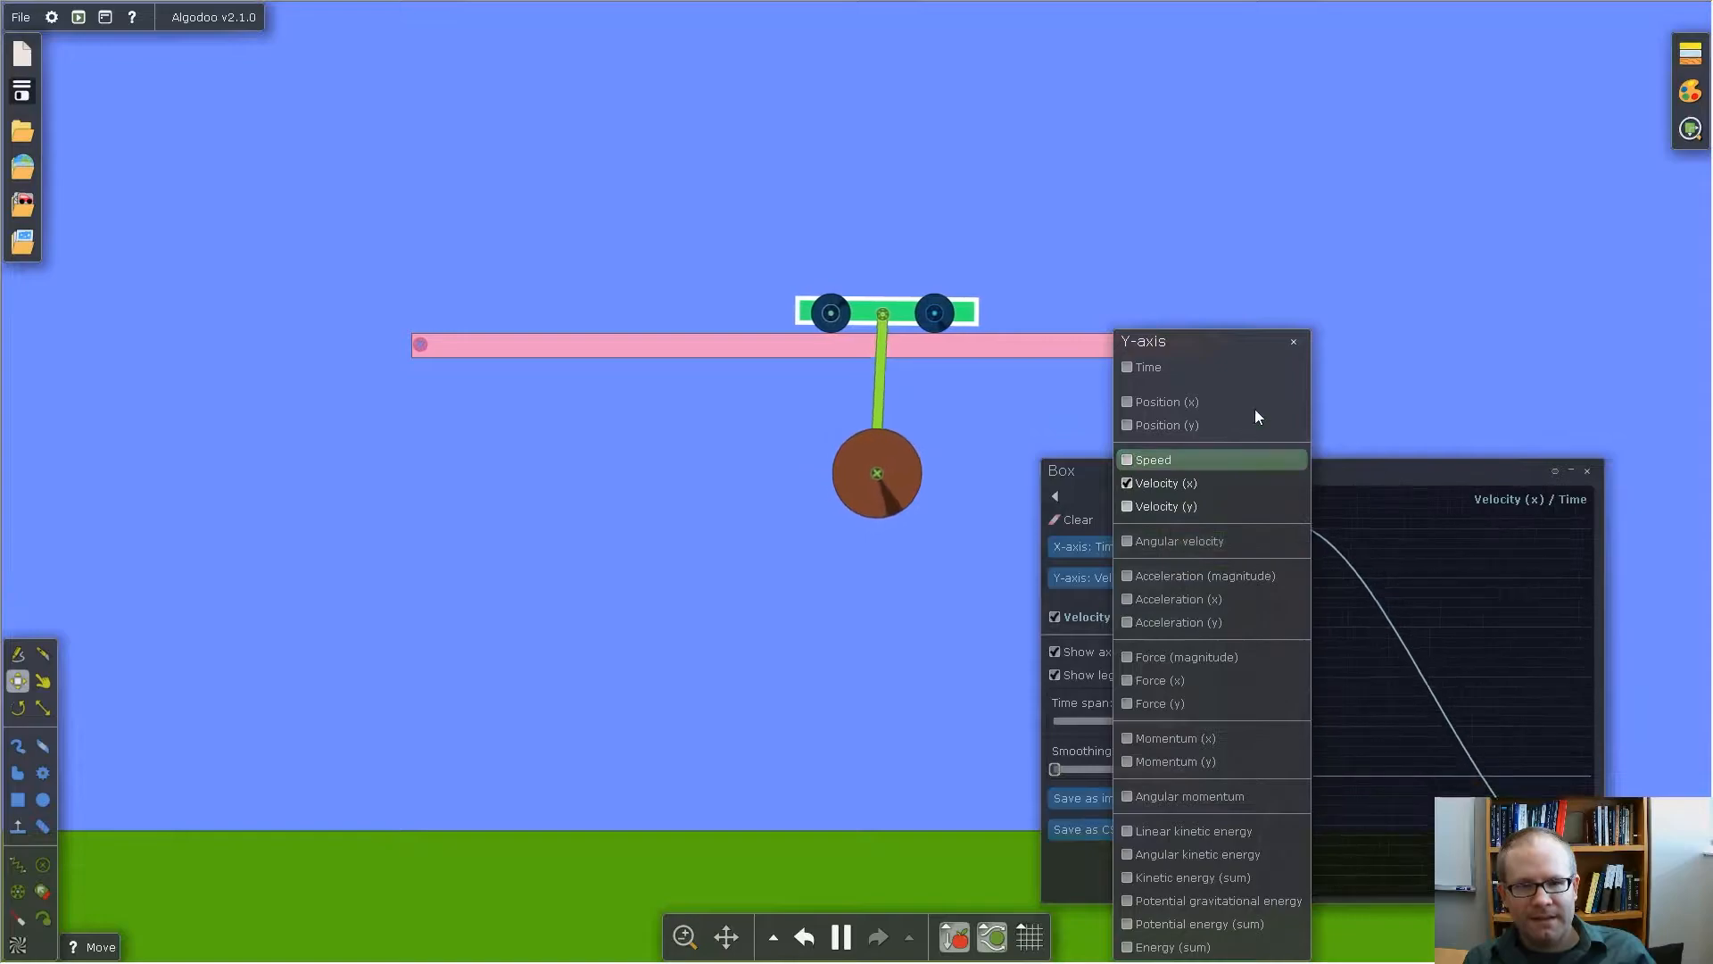
pyautogui.click(1294, 342)
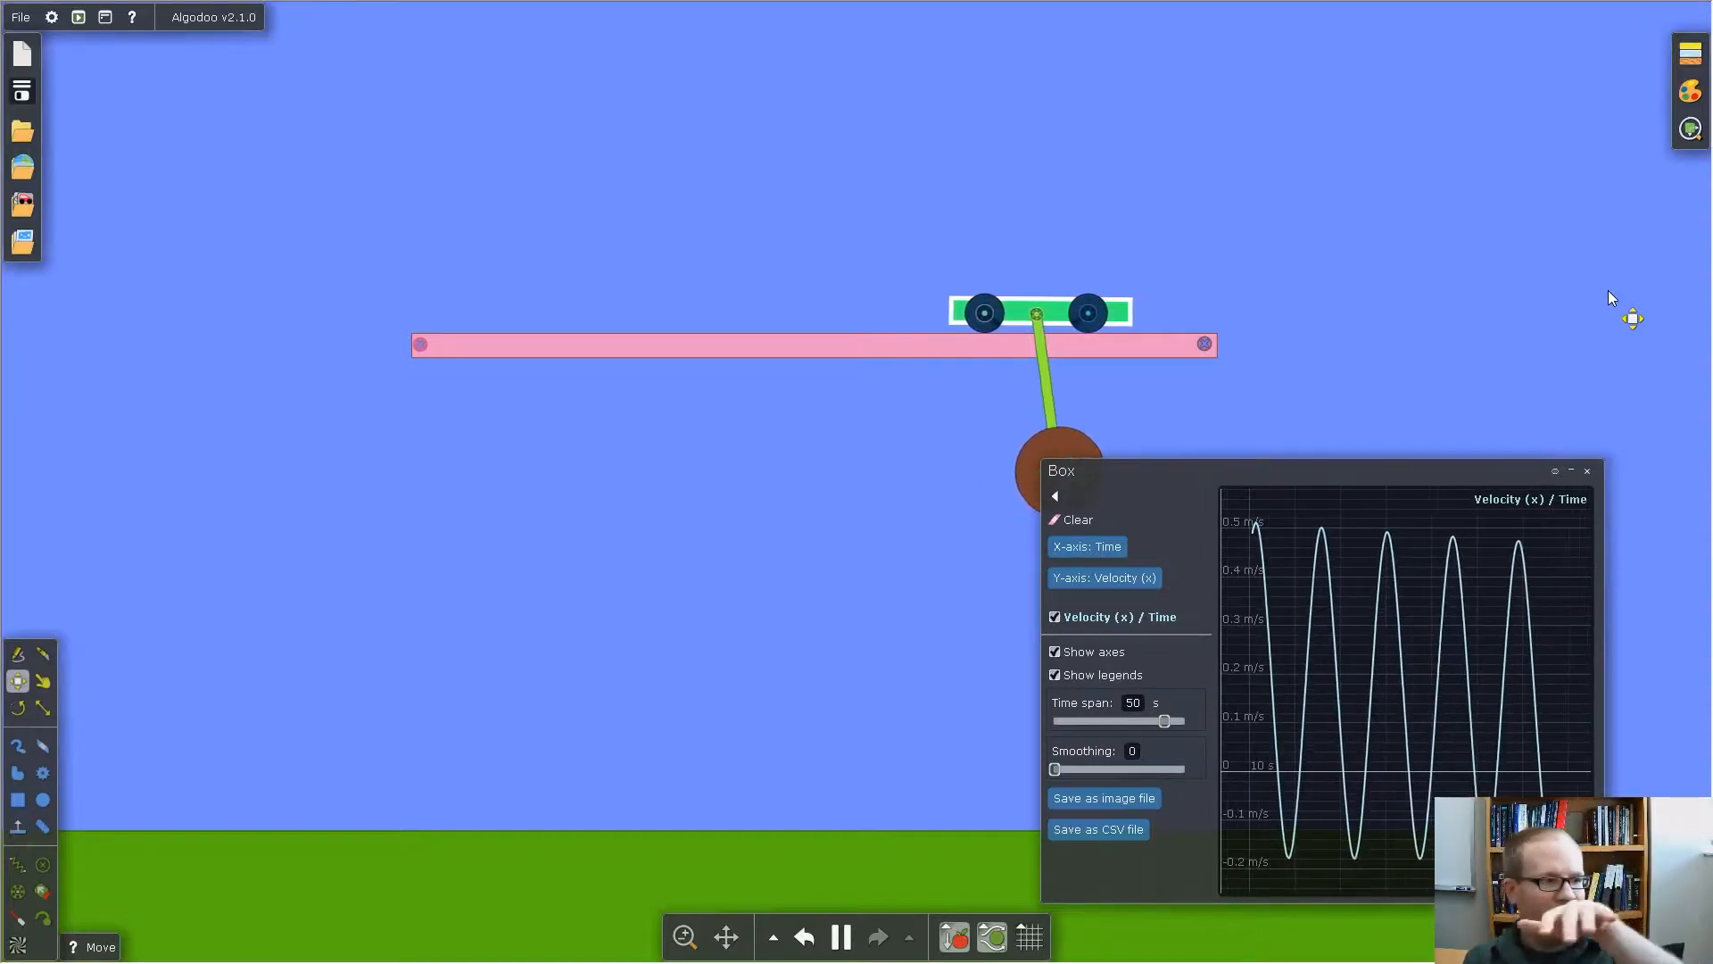
# Return the simulation to its starting state and run it again to record the cart's horizontal velocity.
pyautogui.press('space')
pyautogui.click(803, 937)
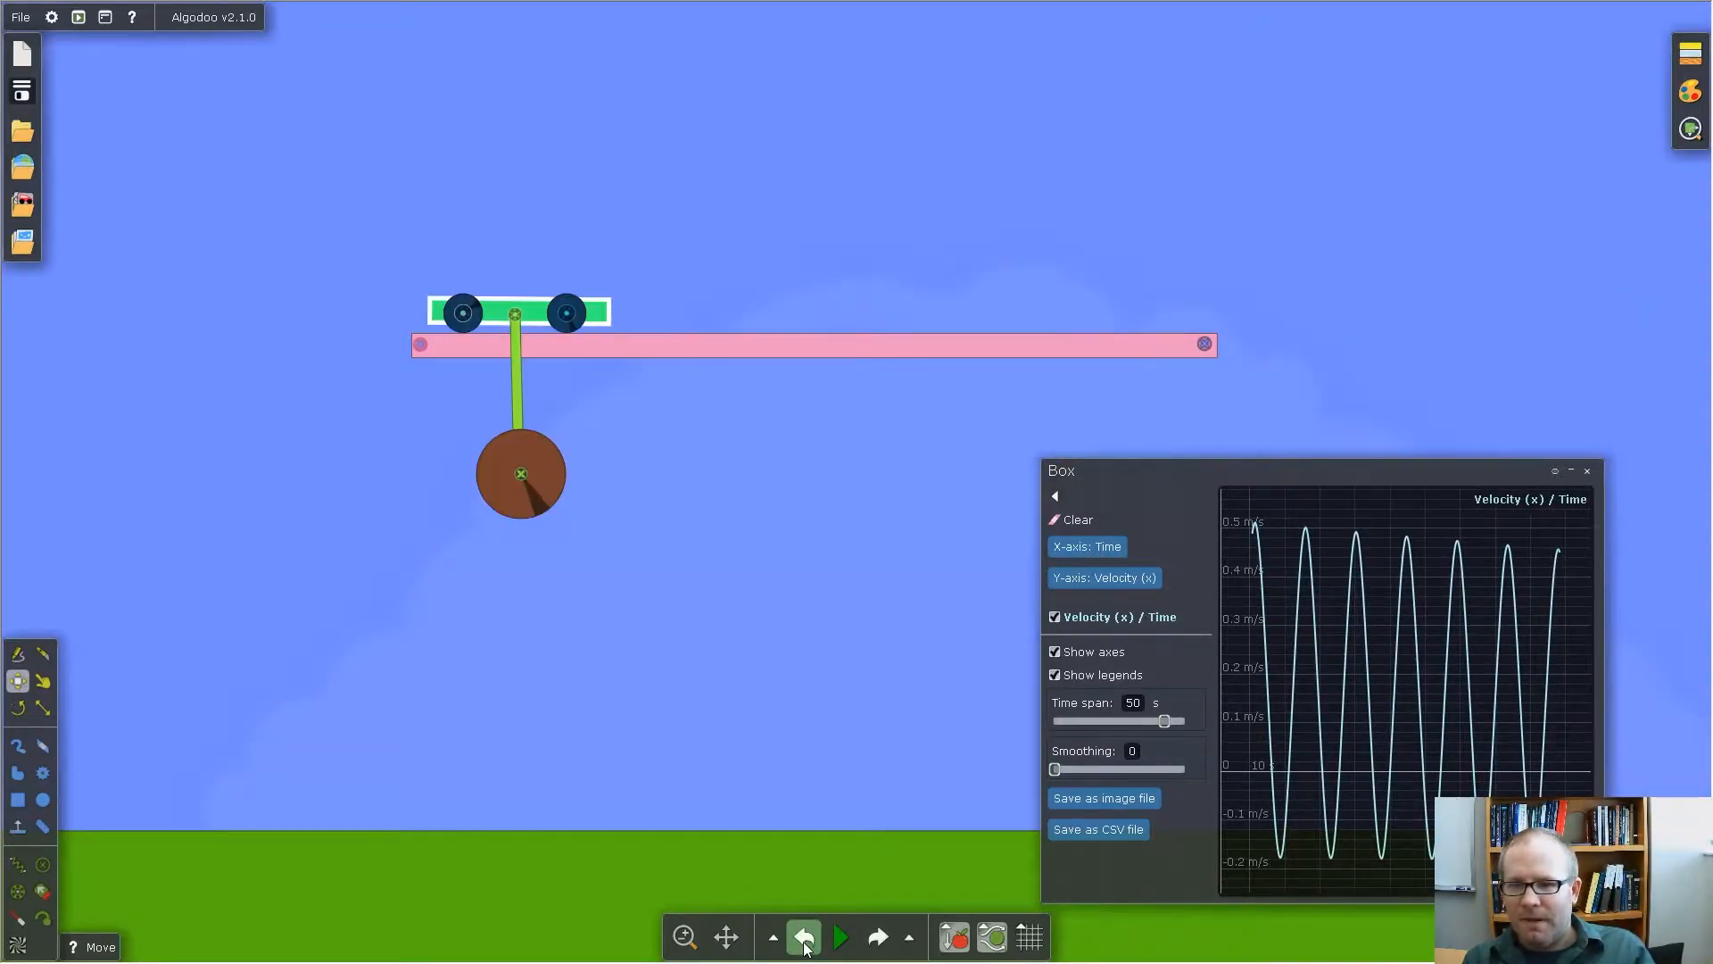
pyautogui.click(841, 937)
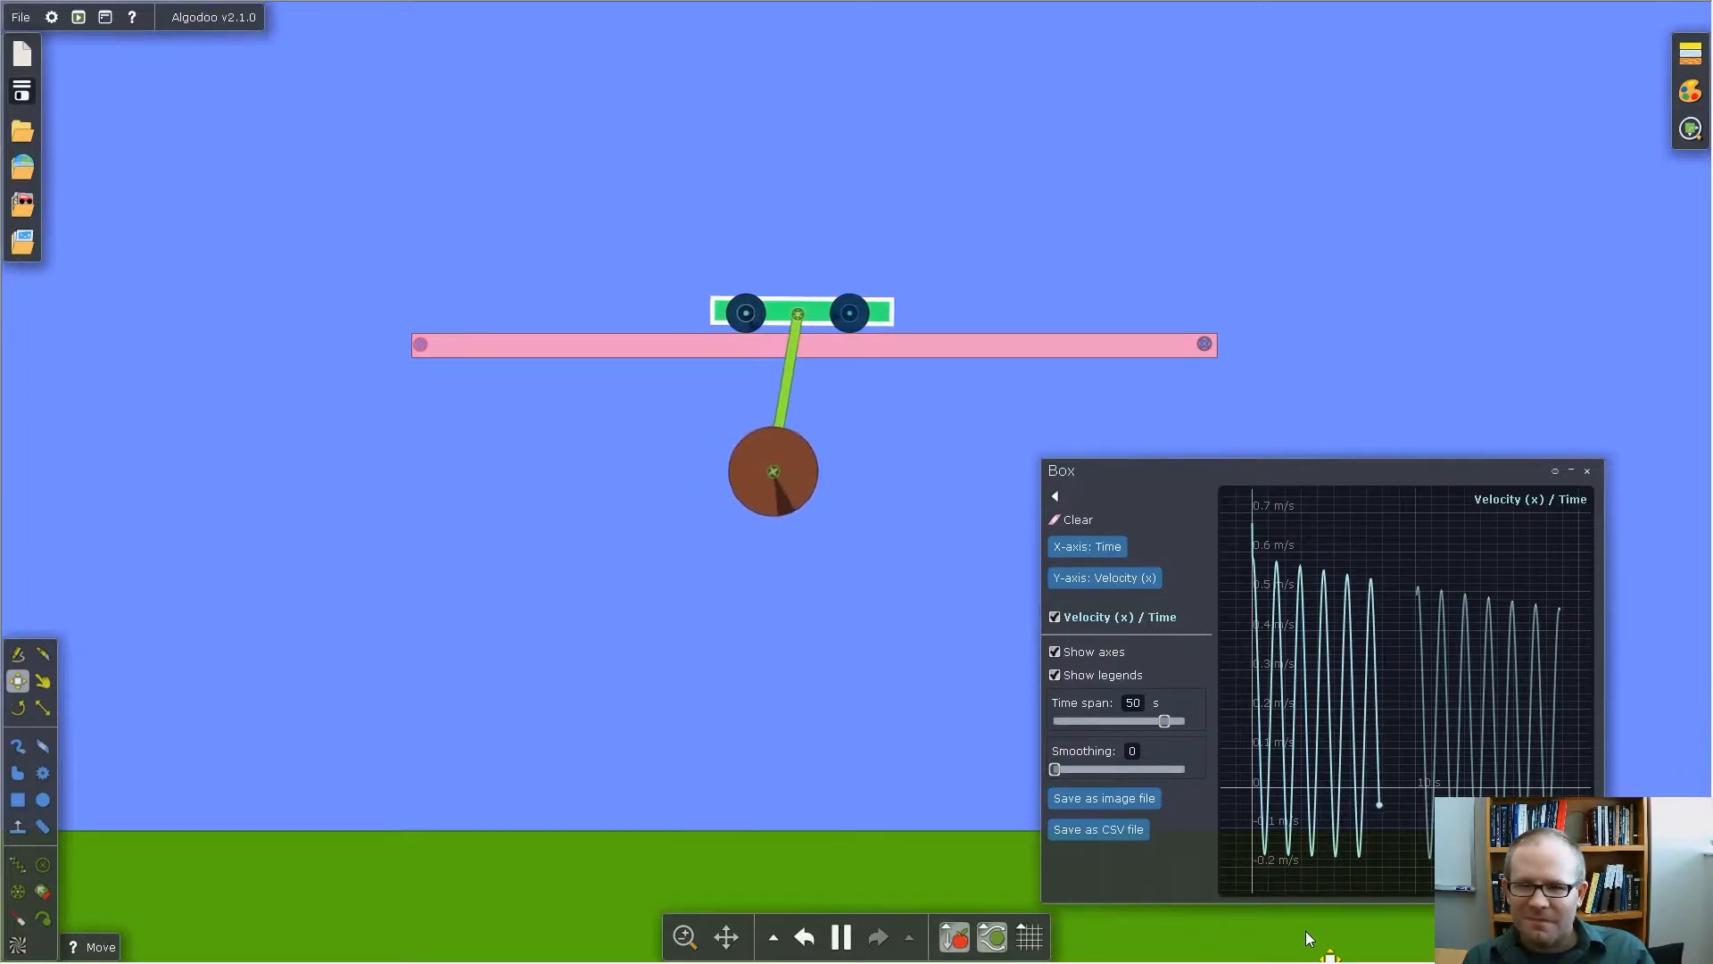
pyautogui.moveTo(1412, 787)
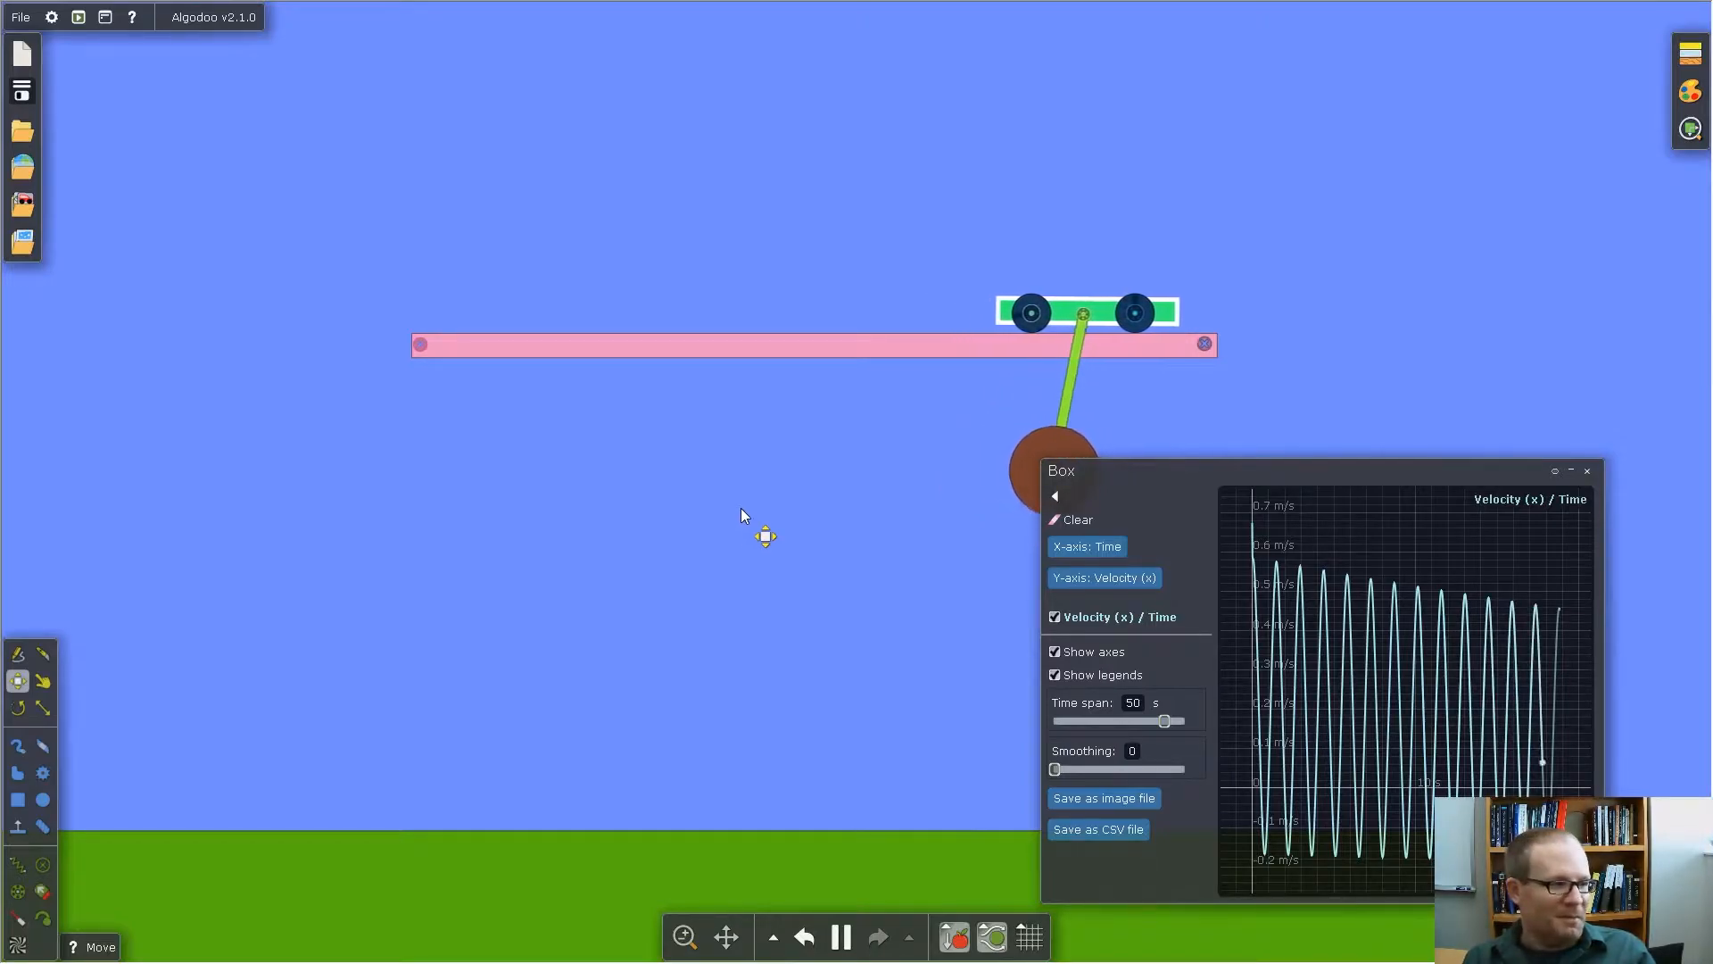
# Move the velocity plot away from the cart's path, pause the simulation and close the plot.
pyautogui.moveTo(1109, 483); pyautogui.dragTo(304, 496)
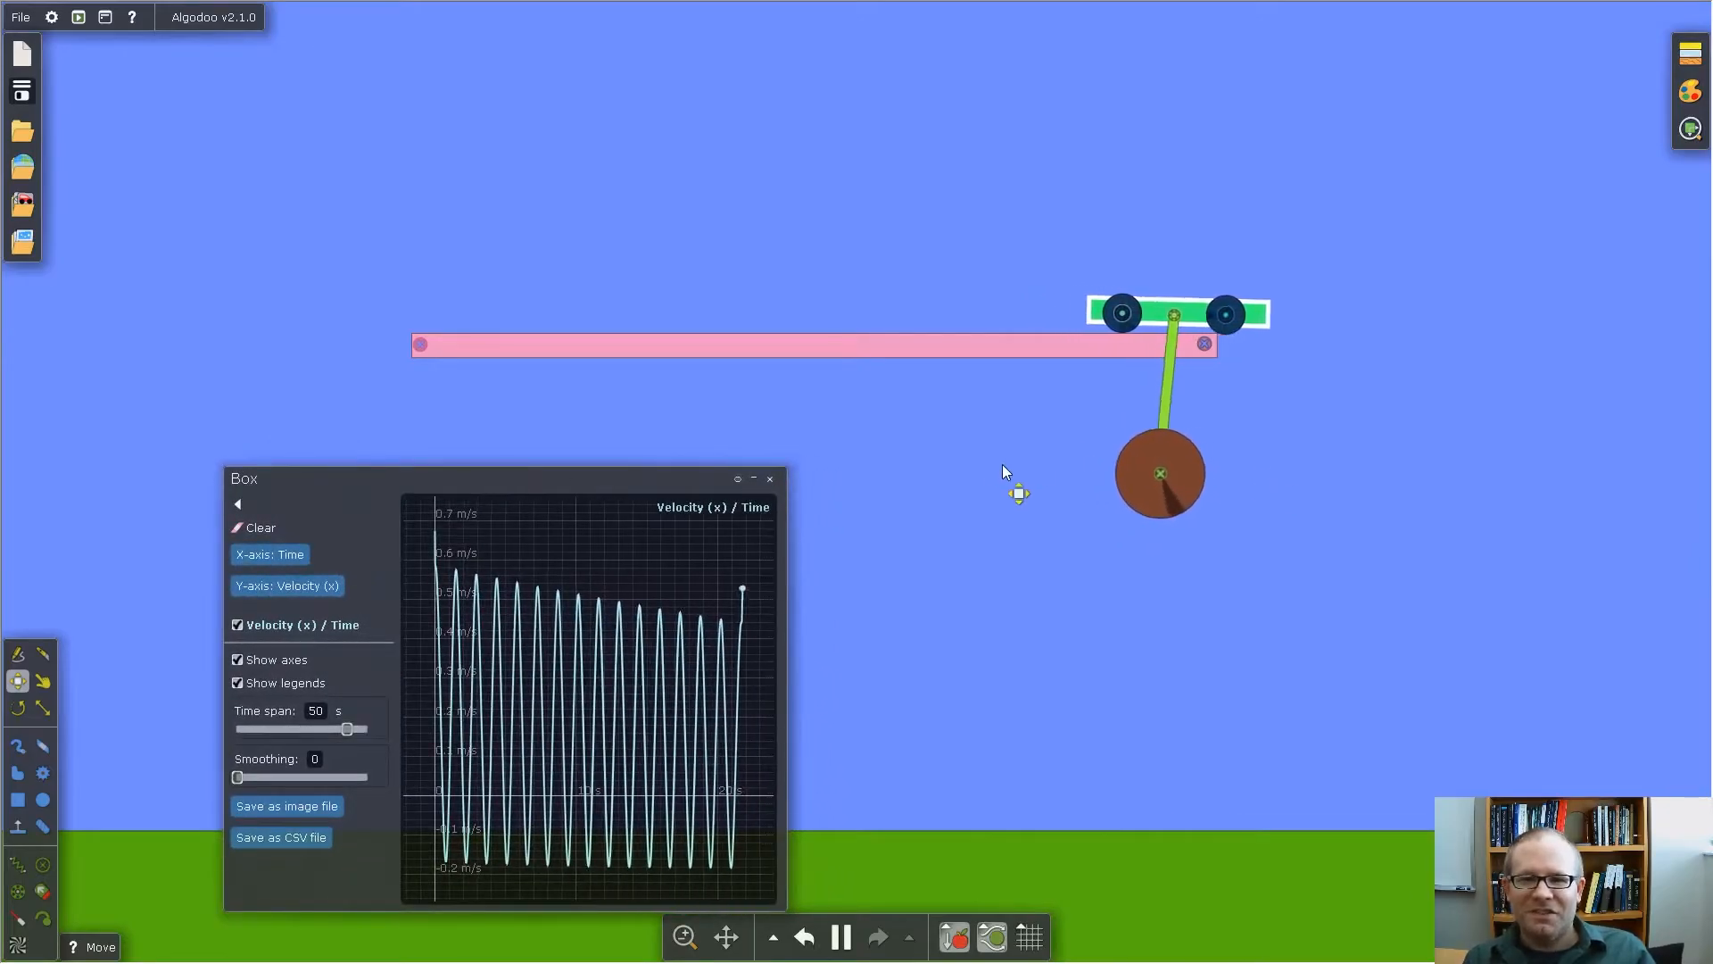
pyautogui.press('space')
pyautogui.click(770, 480)
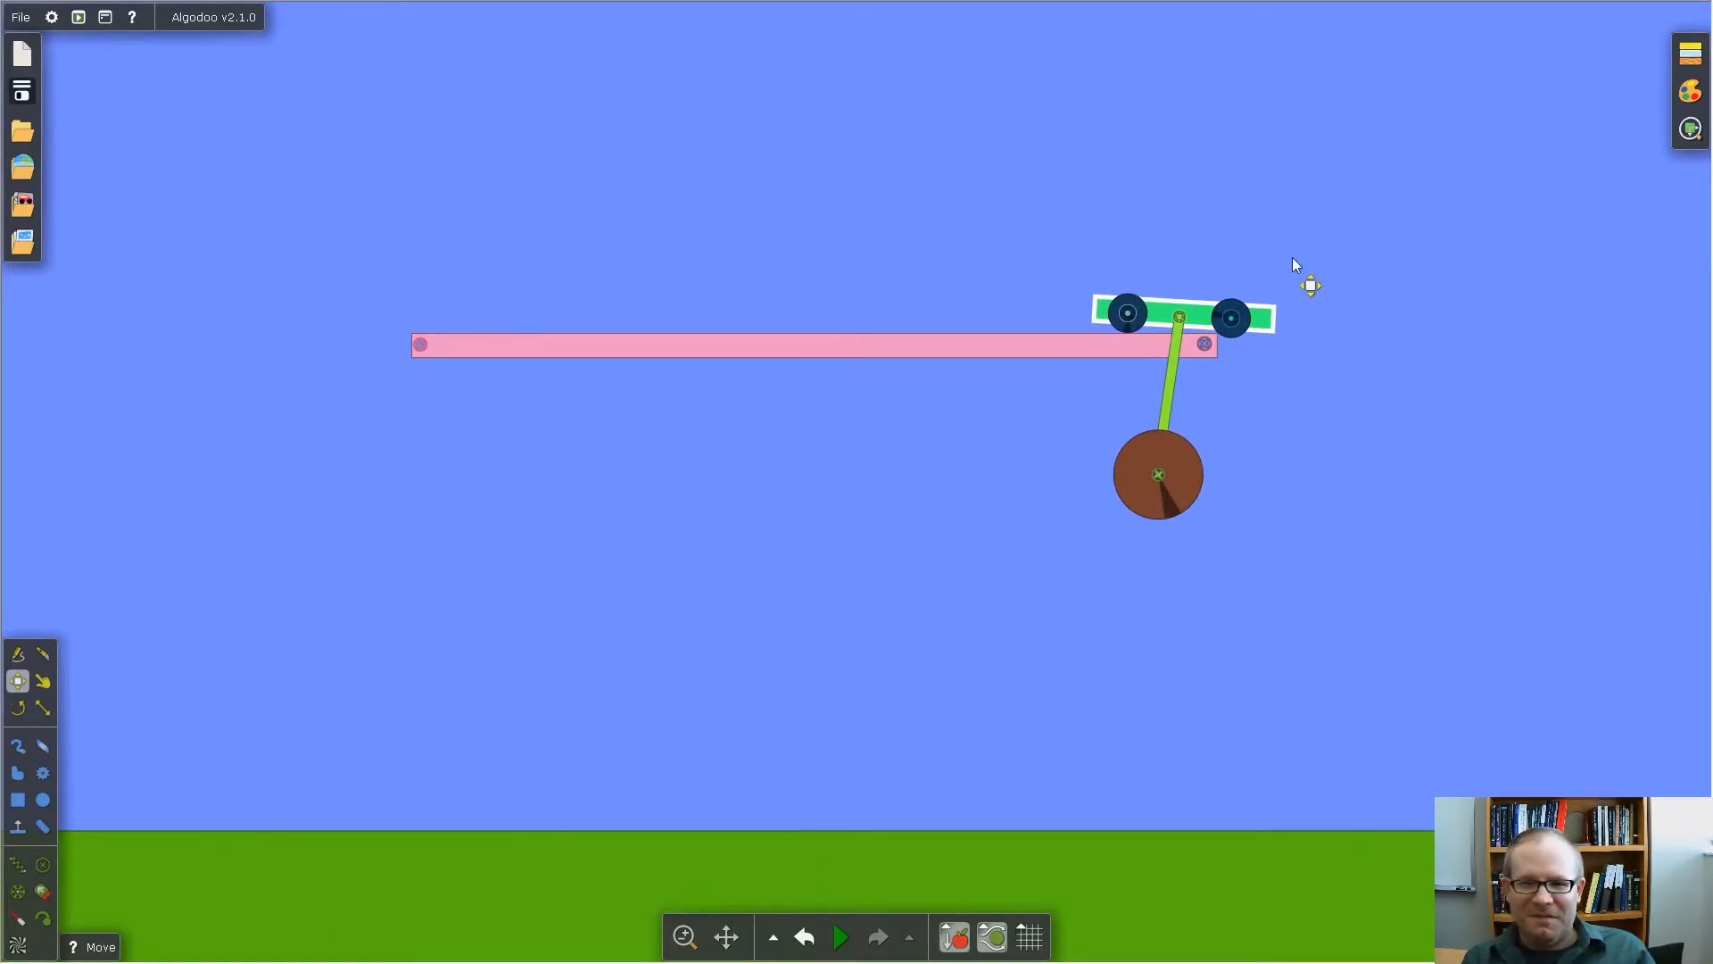
# Move the whole cart pendulum back to the track's left end and run the simulation briefly to settle it.
pyautogui.moveTo(1312, 605); pyautogui.dragTo(1312, 605)
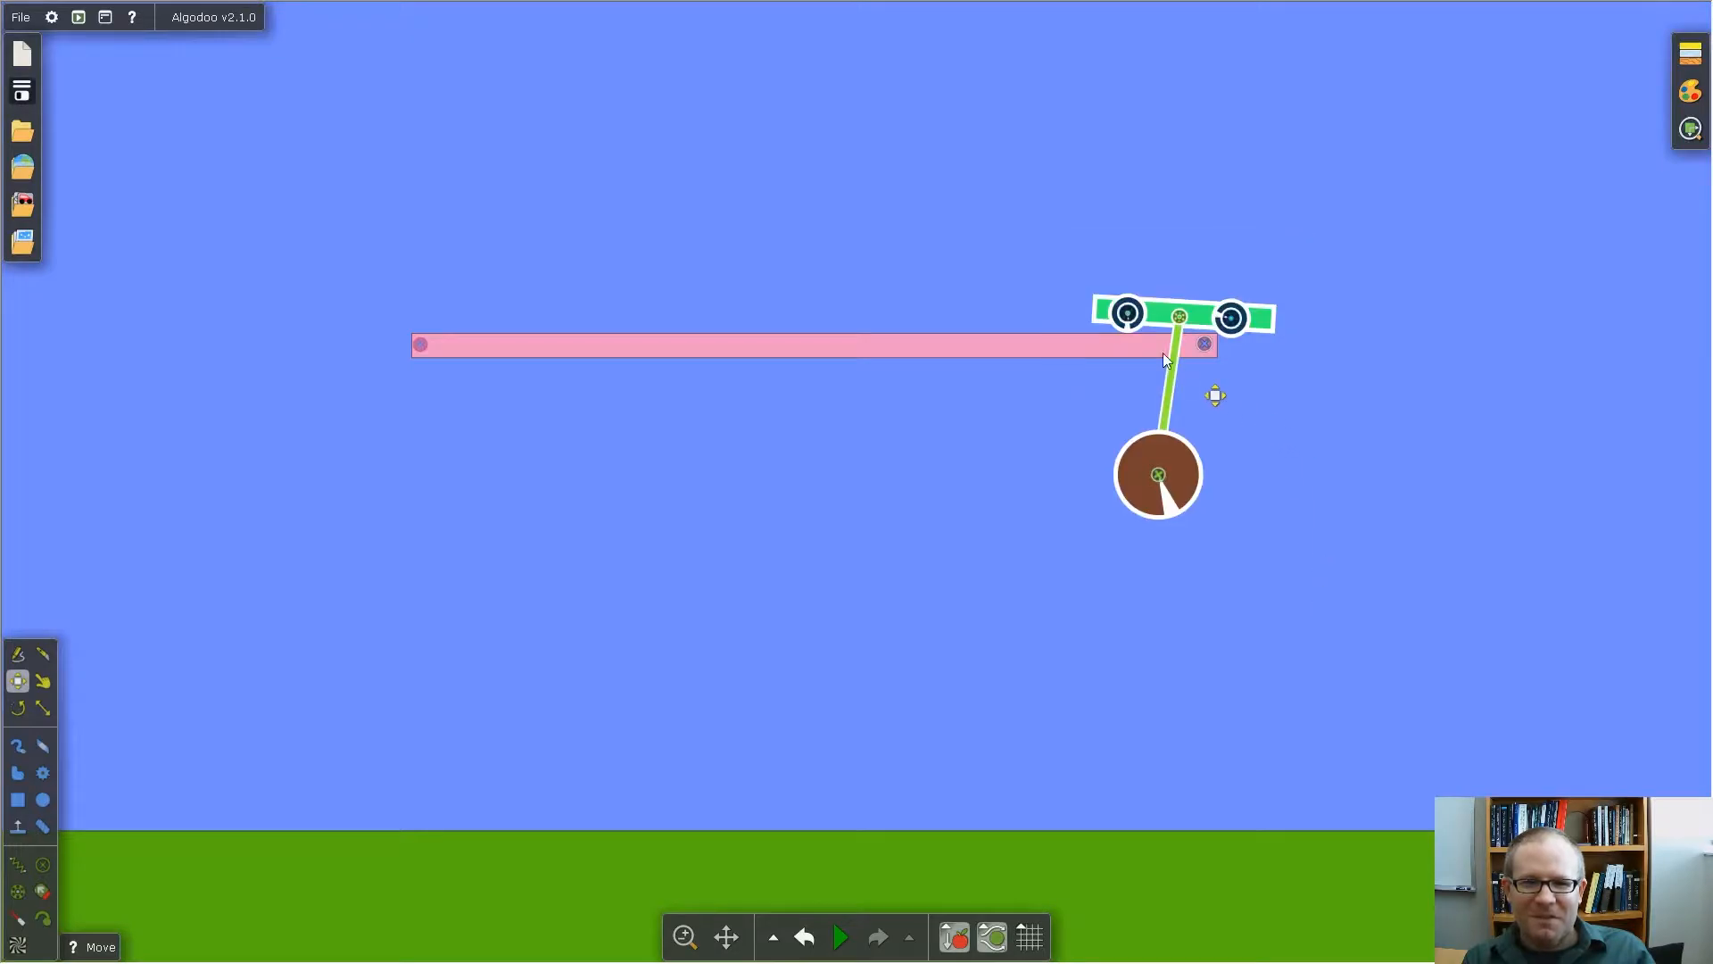
pyautogui.moveTo(1151, 306); pyautogui.dragTo(507, 297)
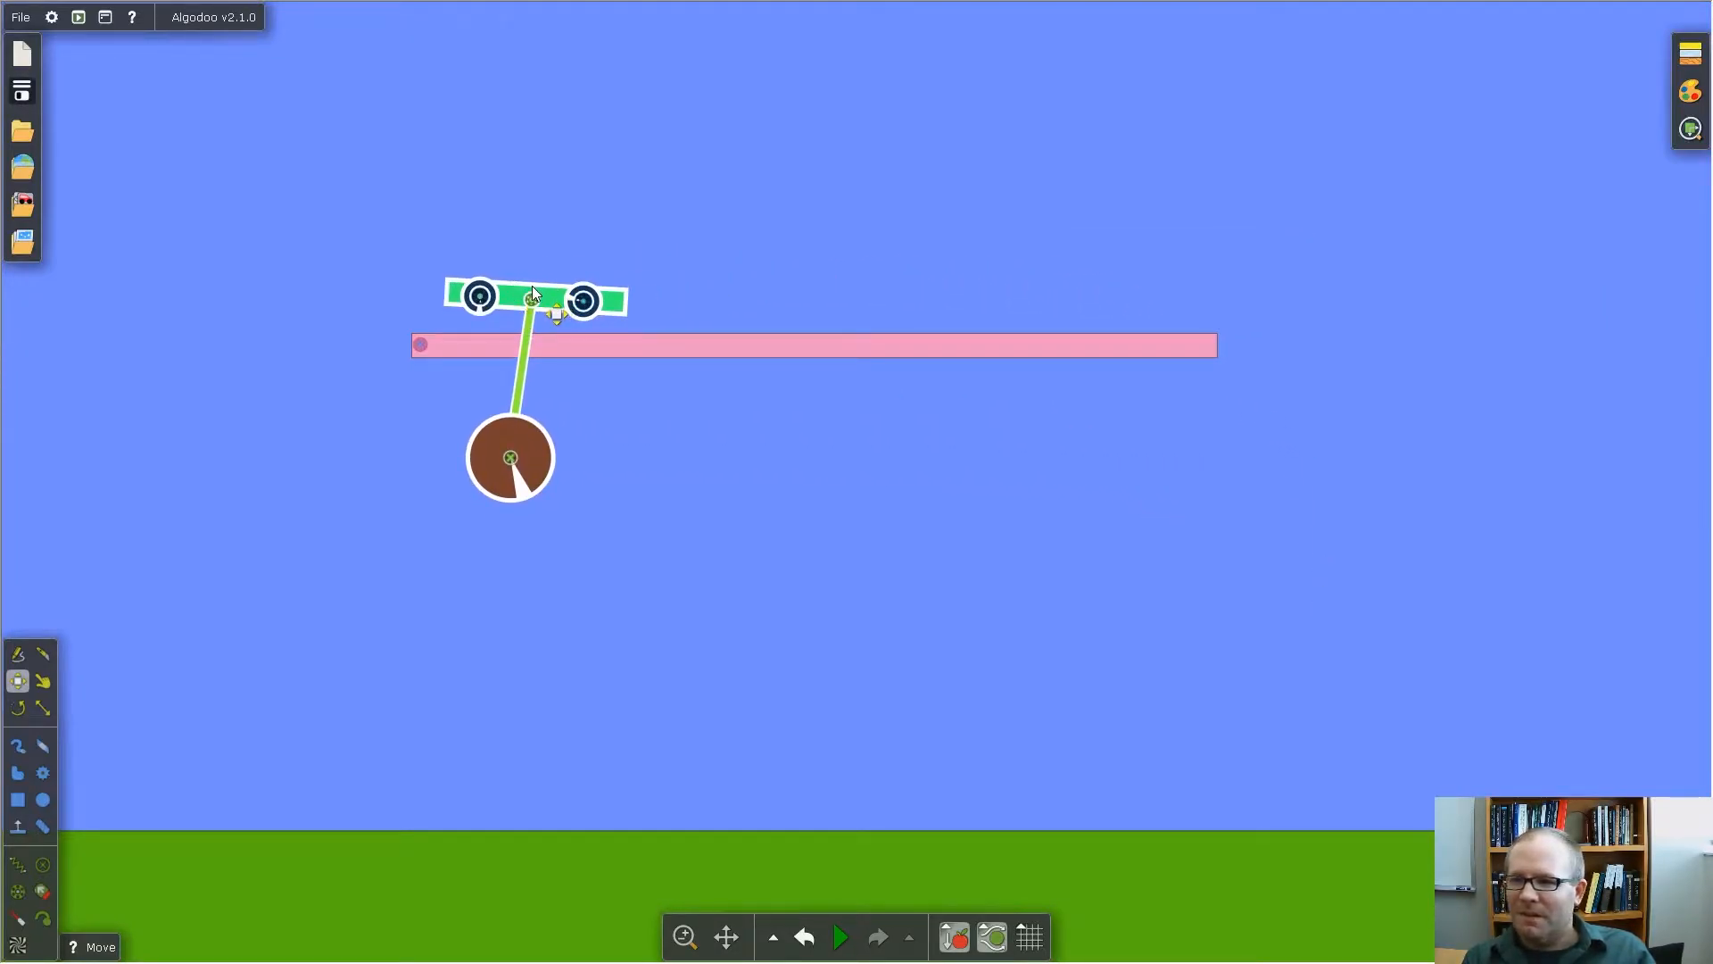
pyautogui.press('space')
pyautogui.press('space')
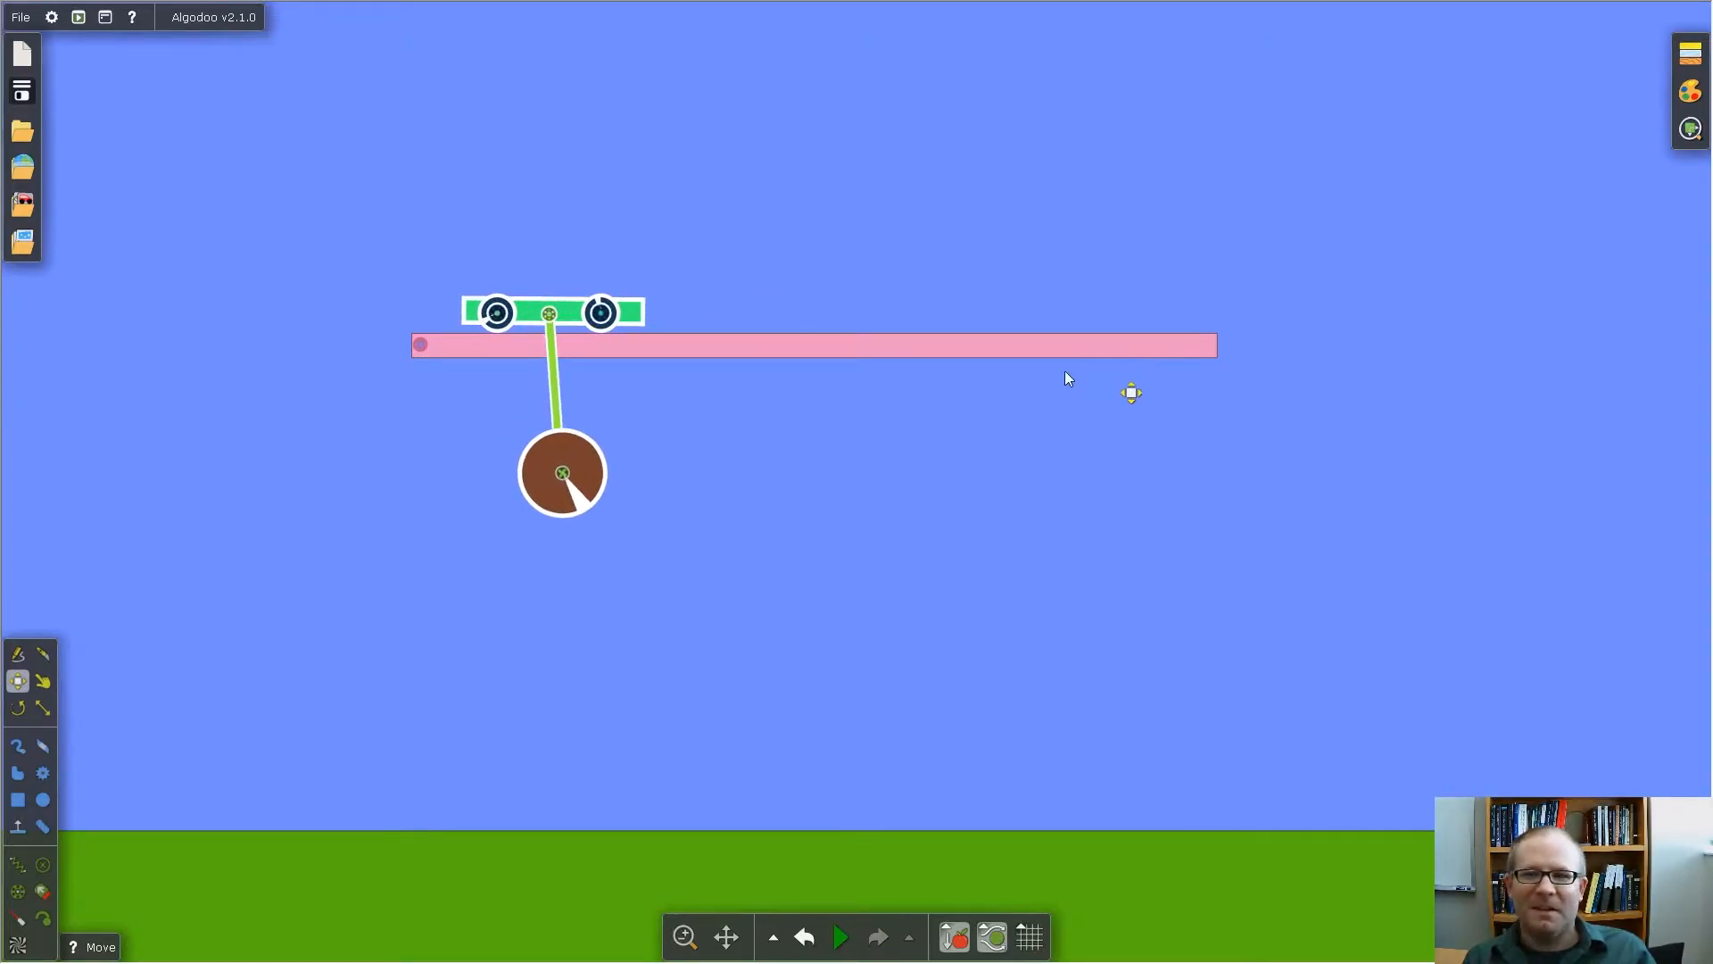
pyautogui.click(994, 355)
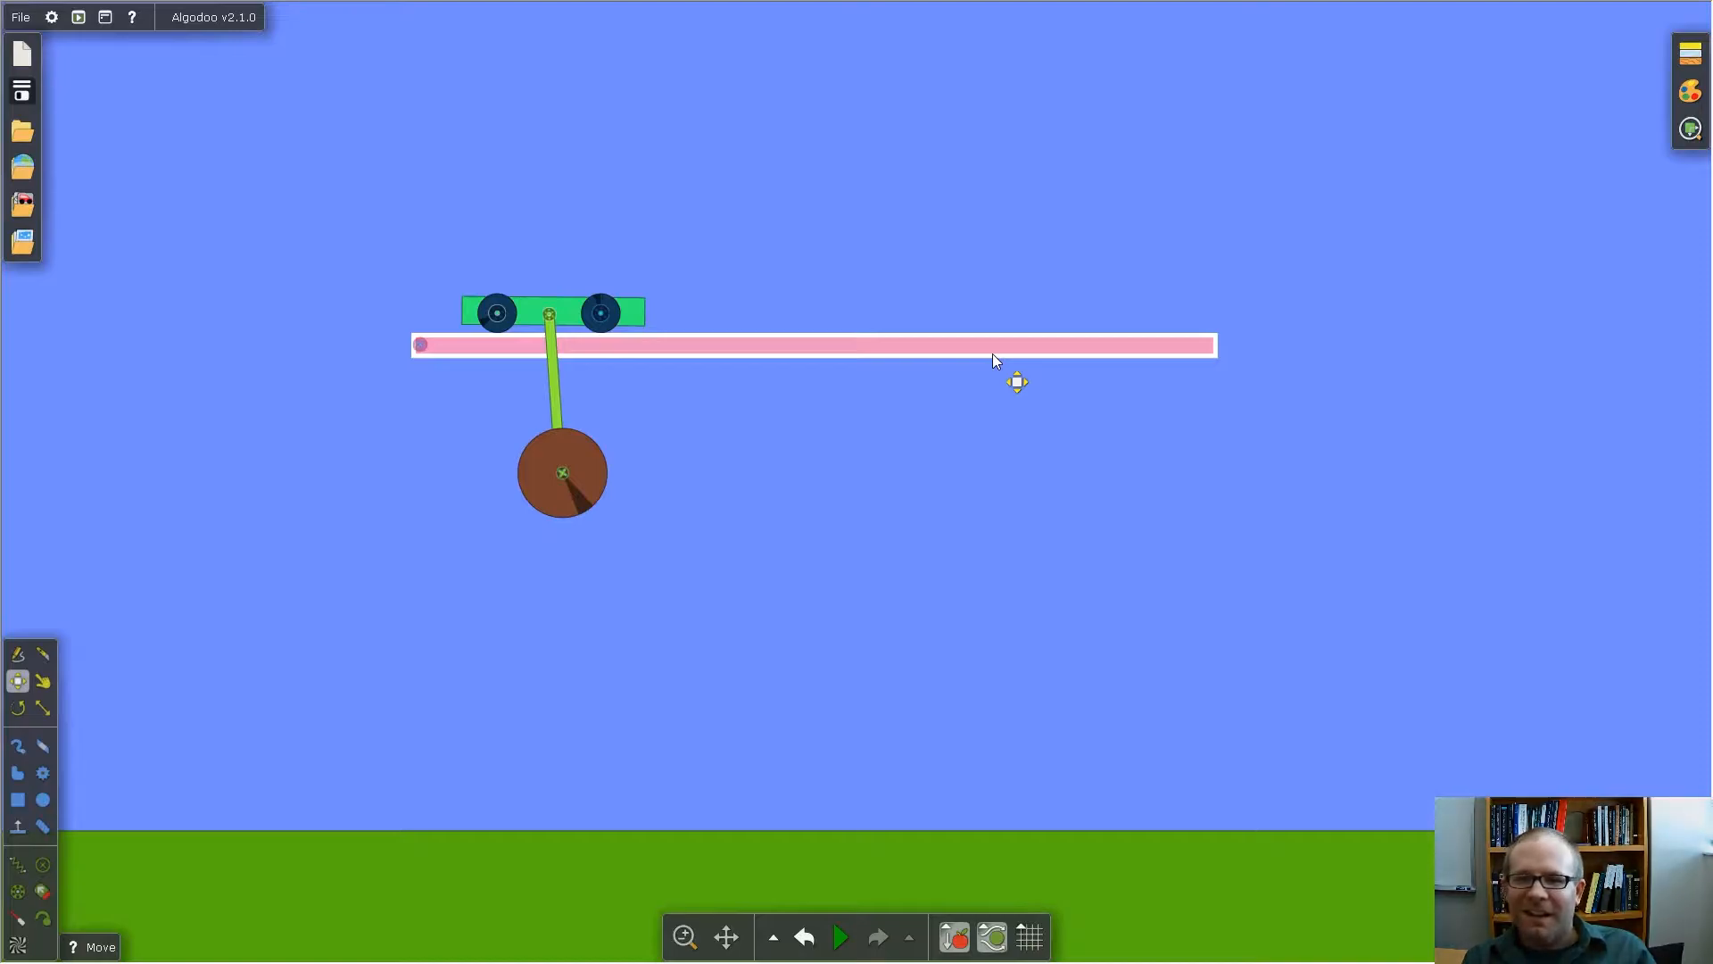
pyautogui.rightClick(994, 357)
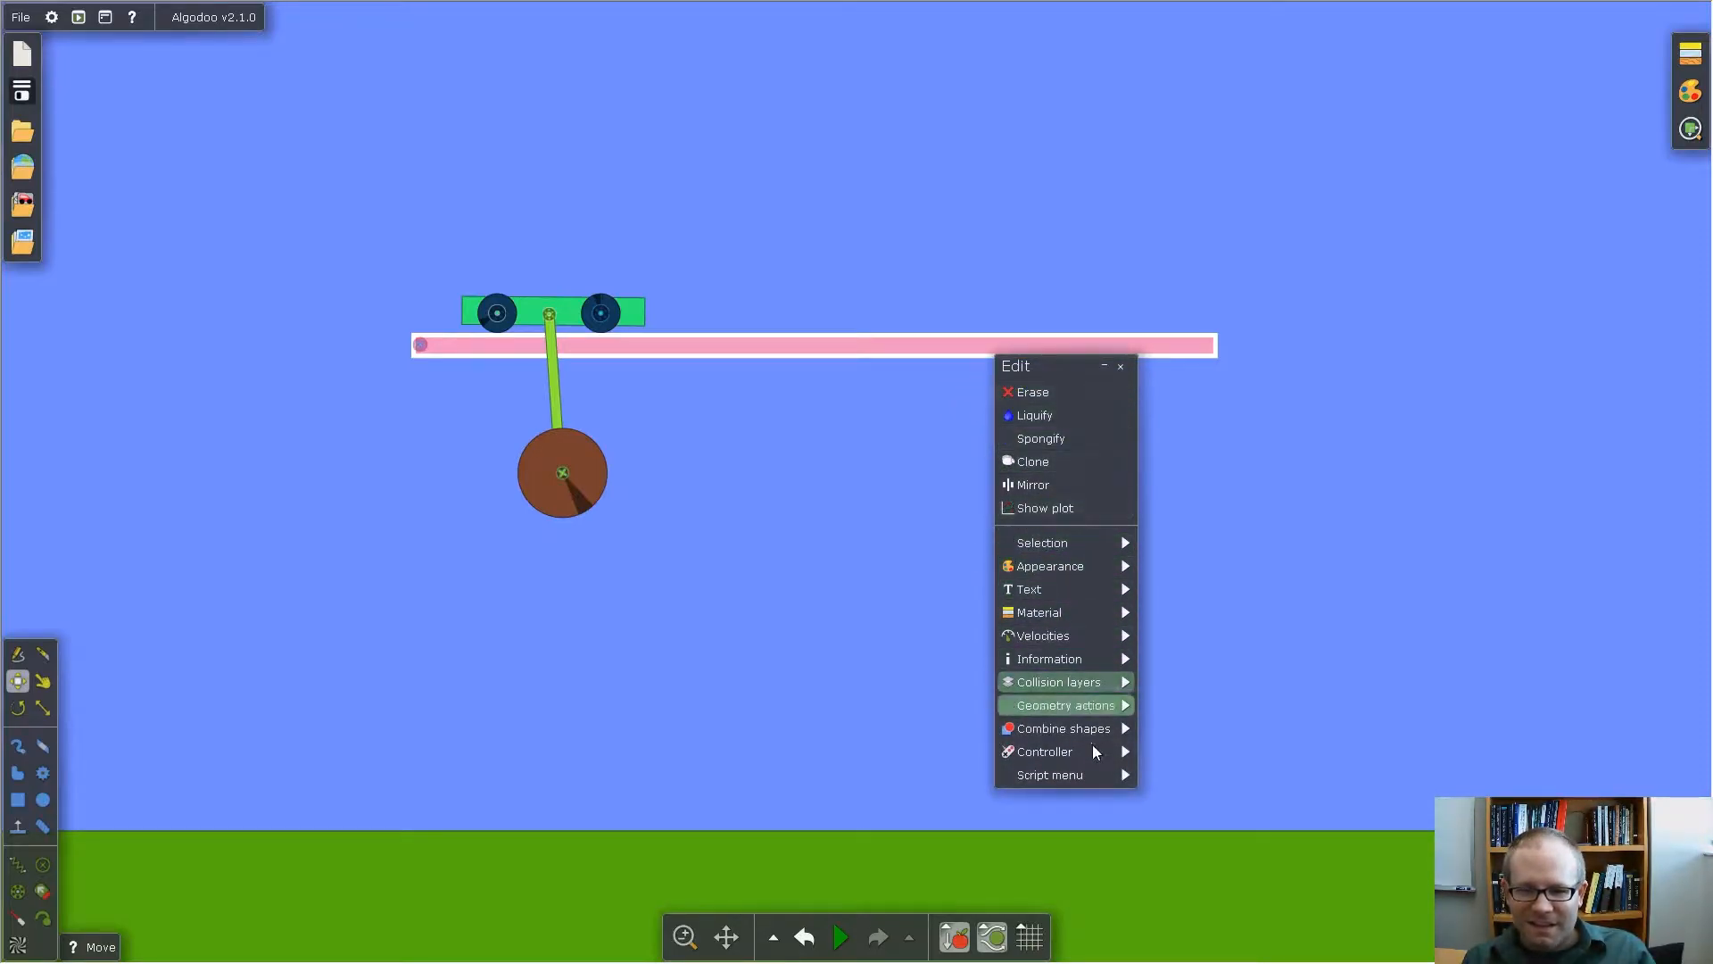
pyautogui.moveTo(1087, 705)
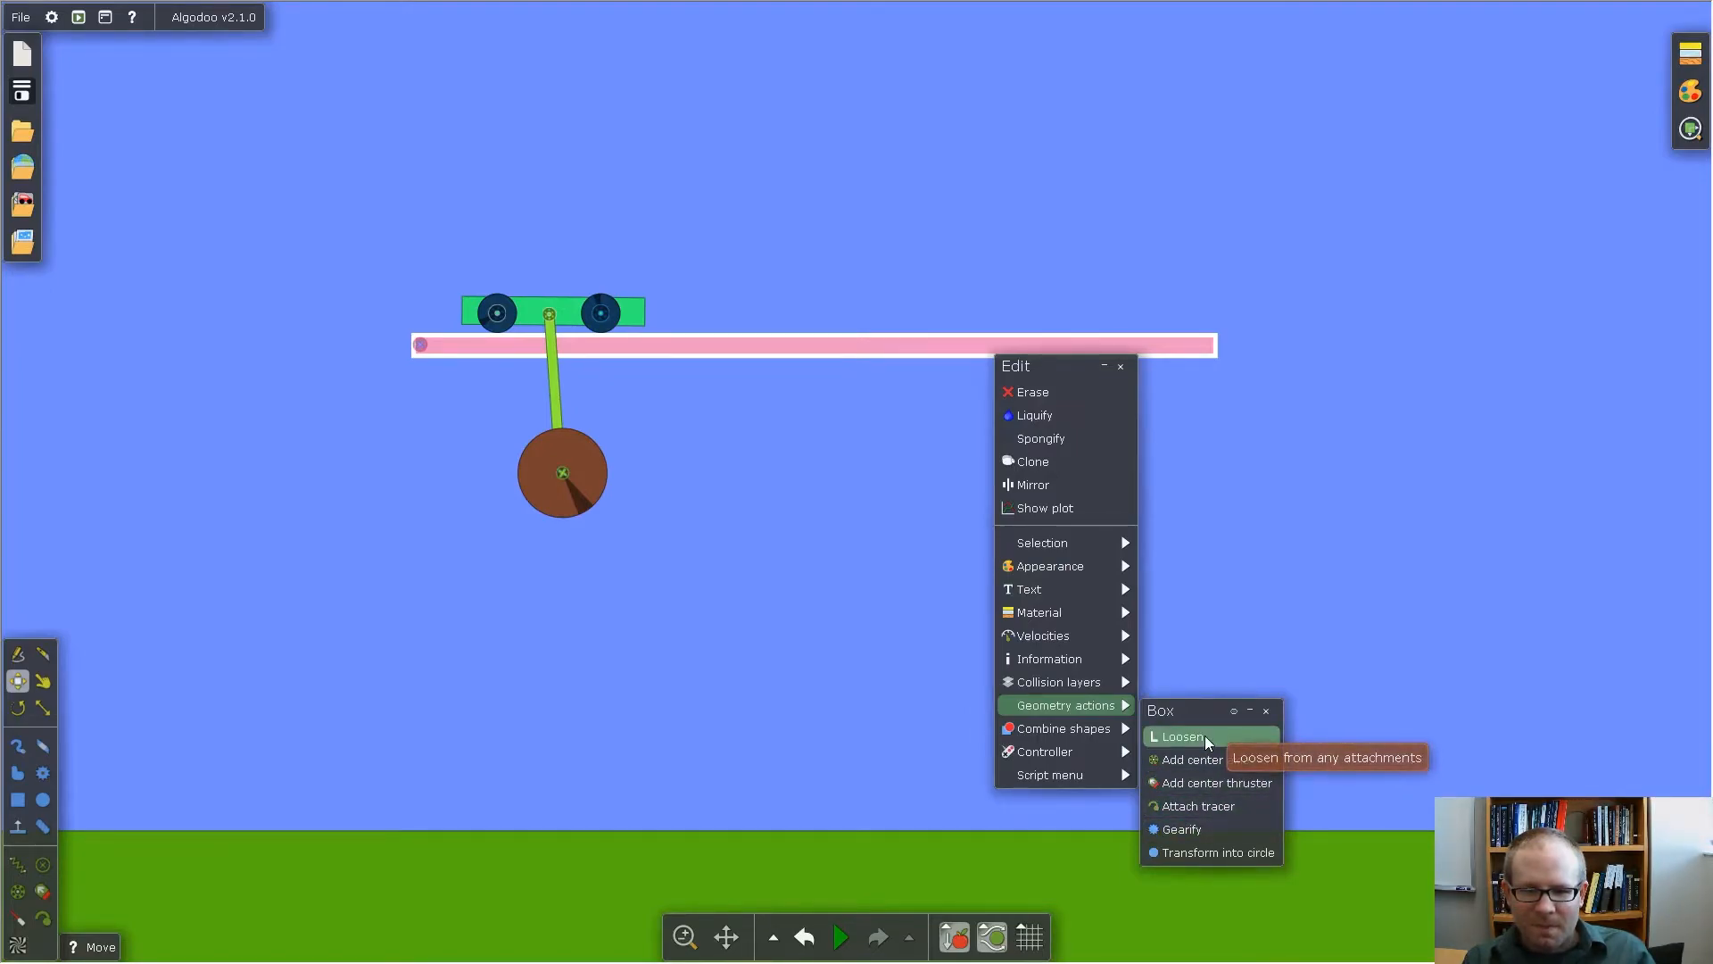
pyautogui.click(1245, 628)
# Clone the pendulum's rod and bob, place the copy beneath the original bob, and briefly run the simulation.
pyautogui.press('space')
pyautogui.press('space')
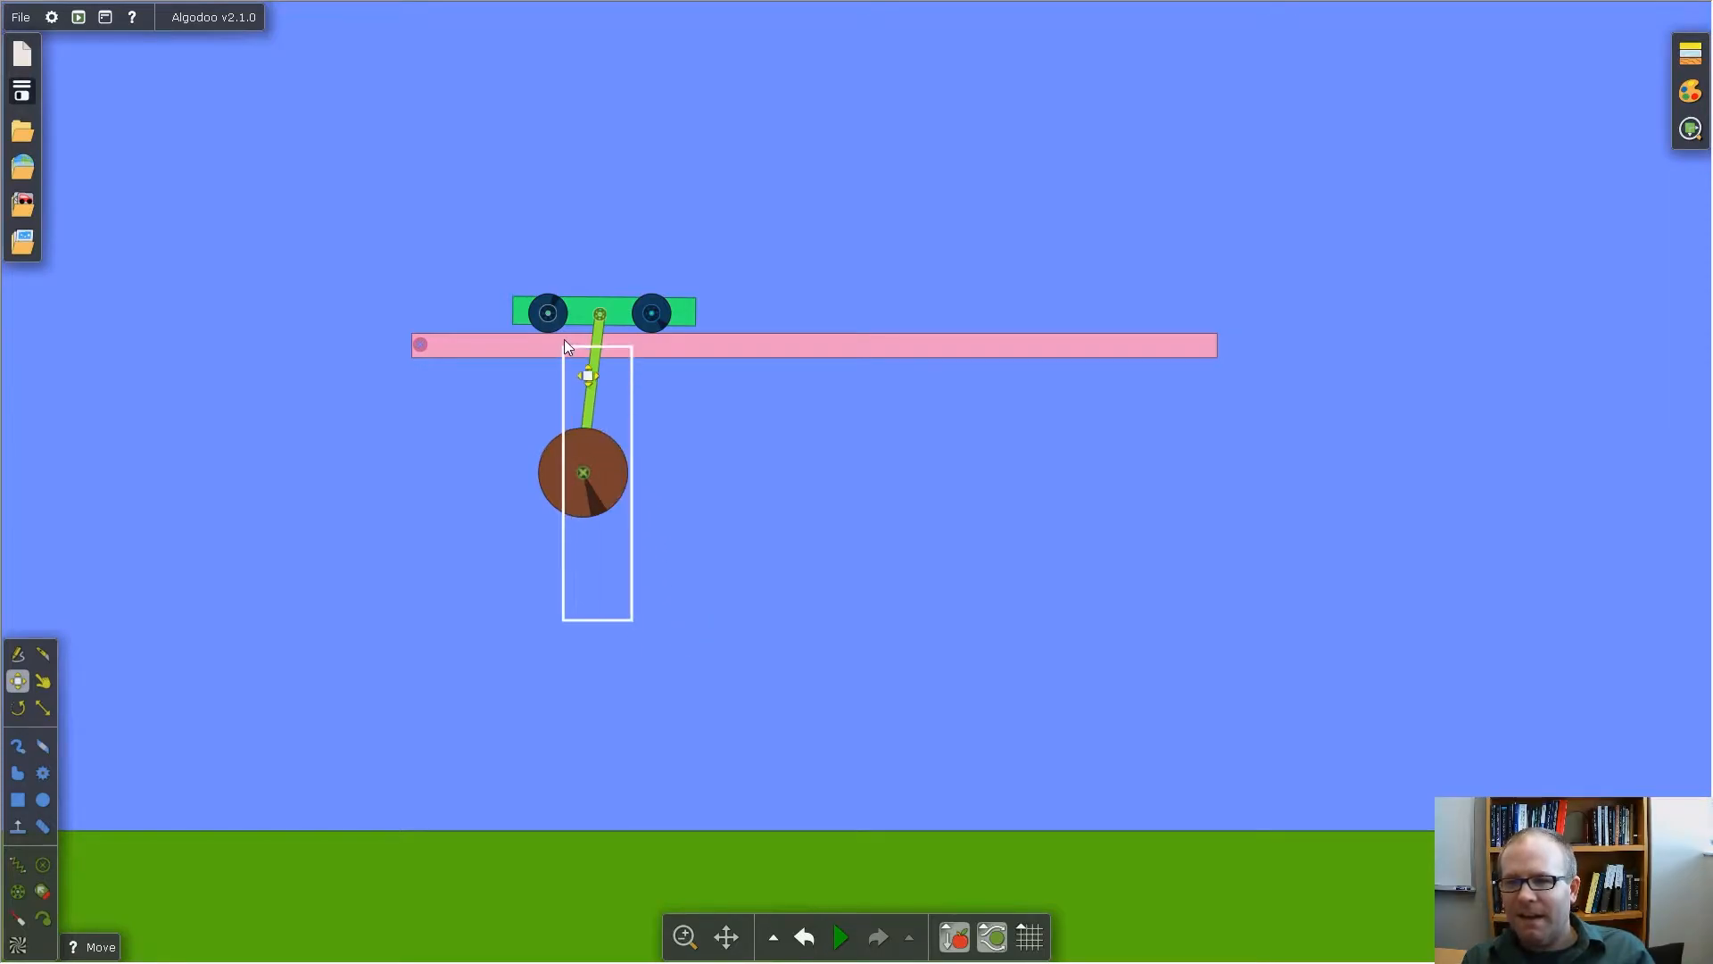
pyautogui.click(580, 285)
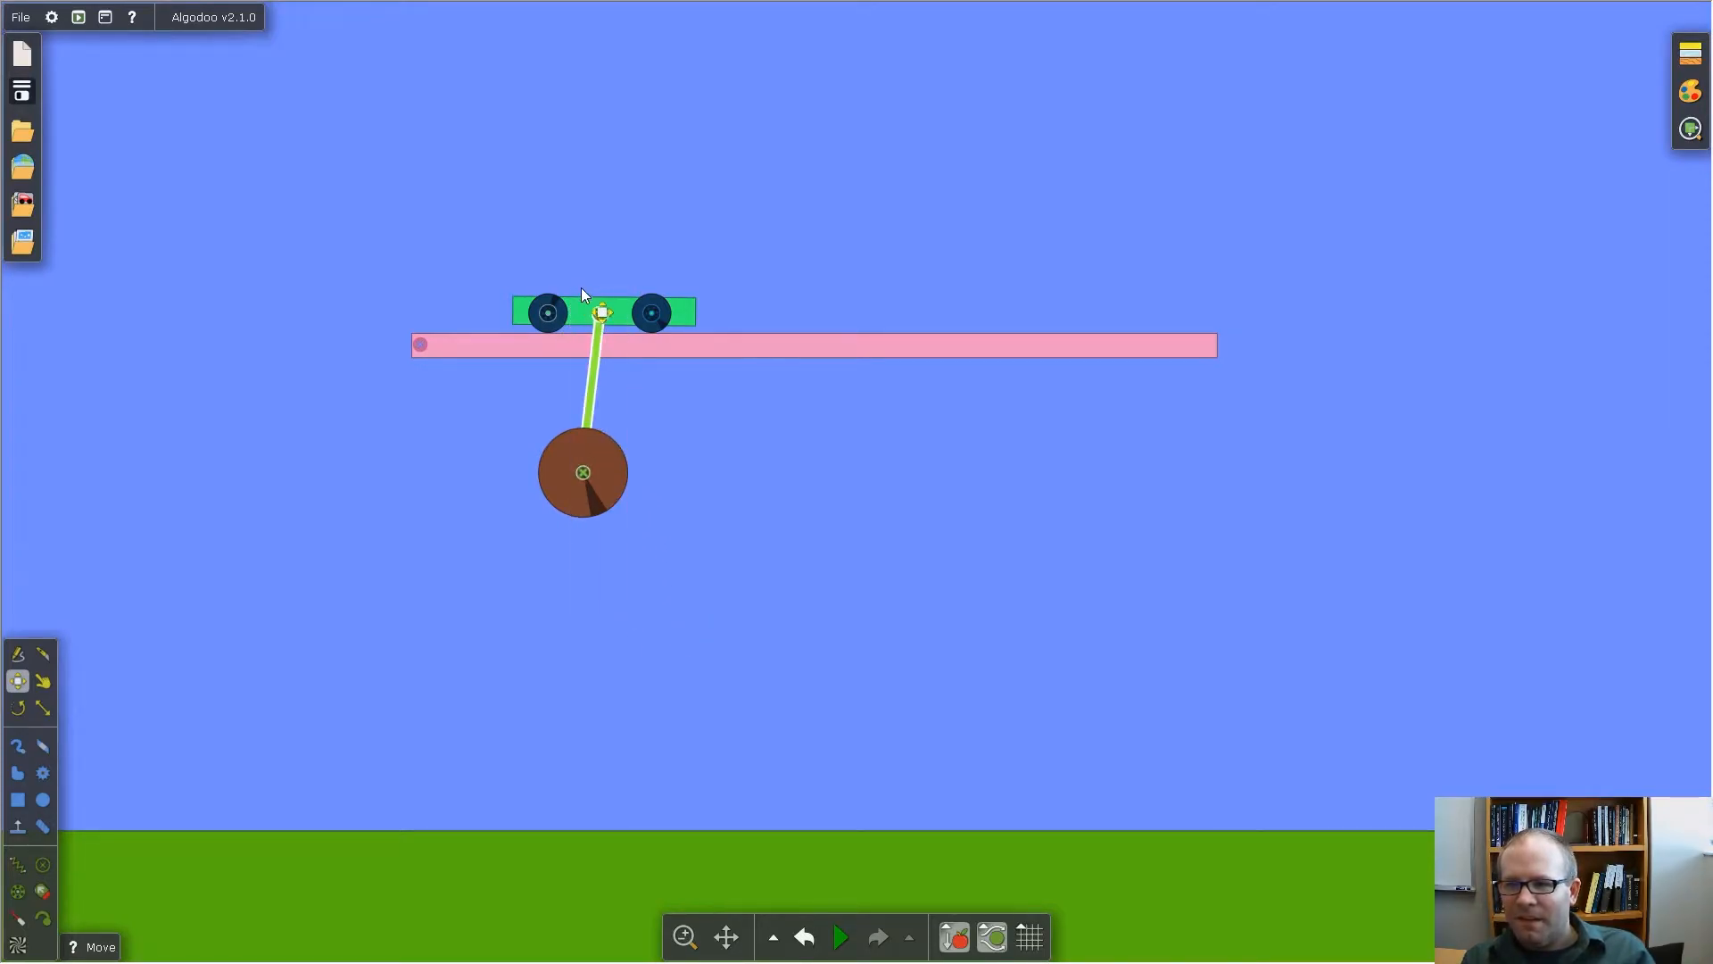
pyautogui.rightClick(615, 470)
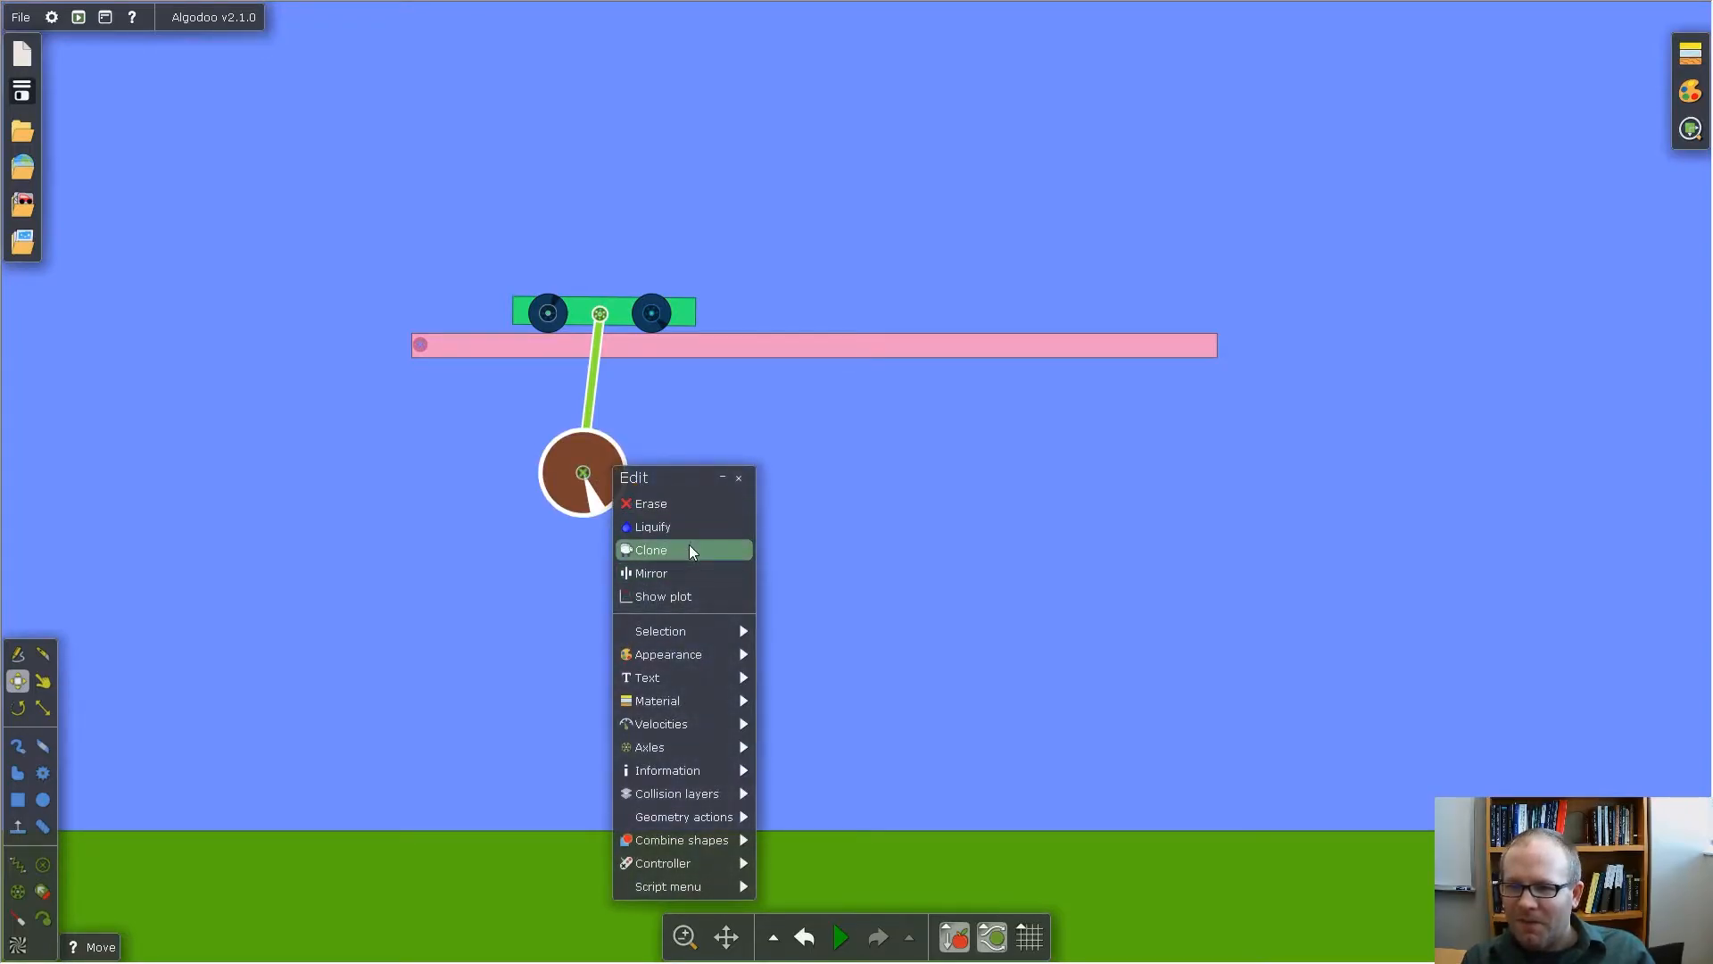
pyautogui.click(689, 551)
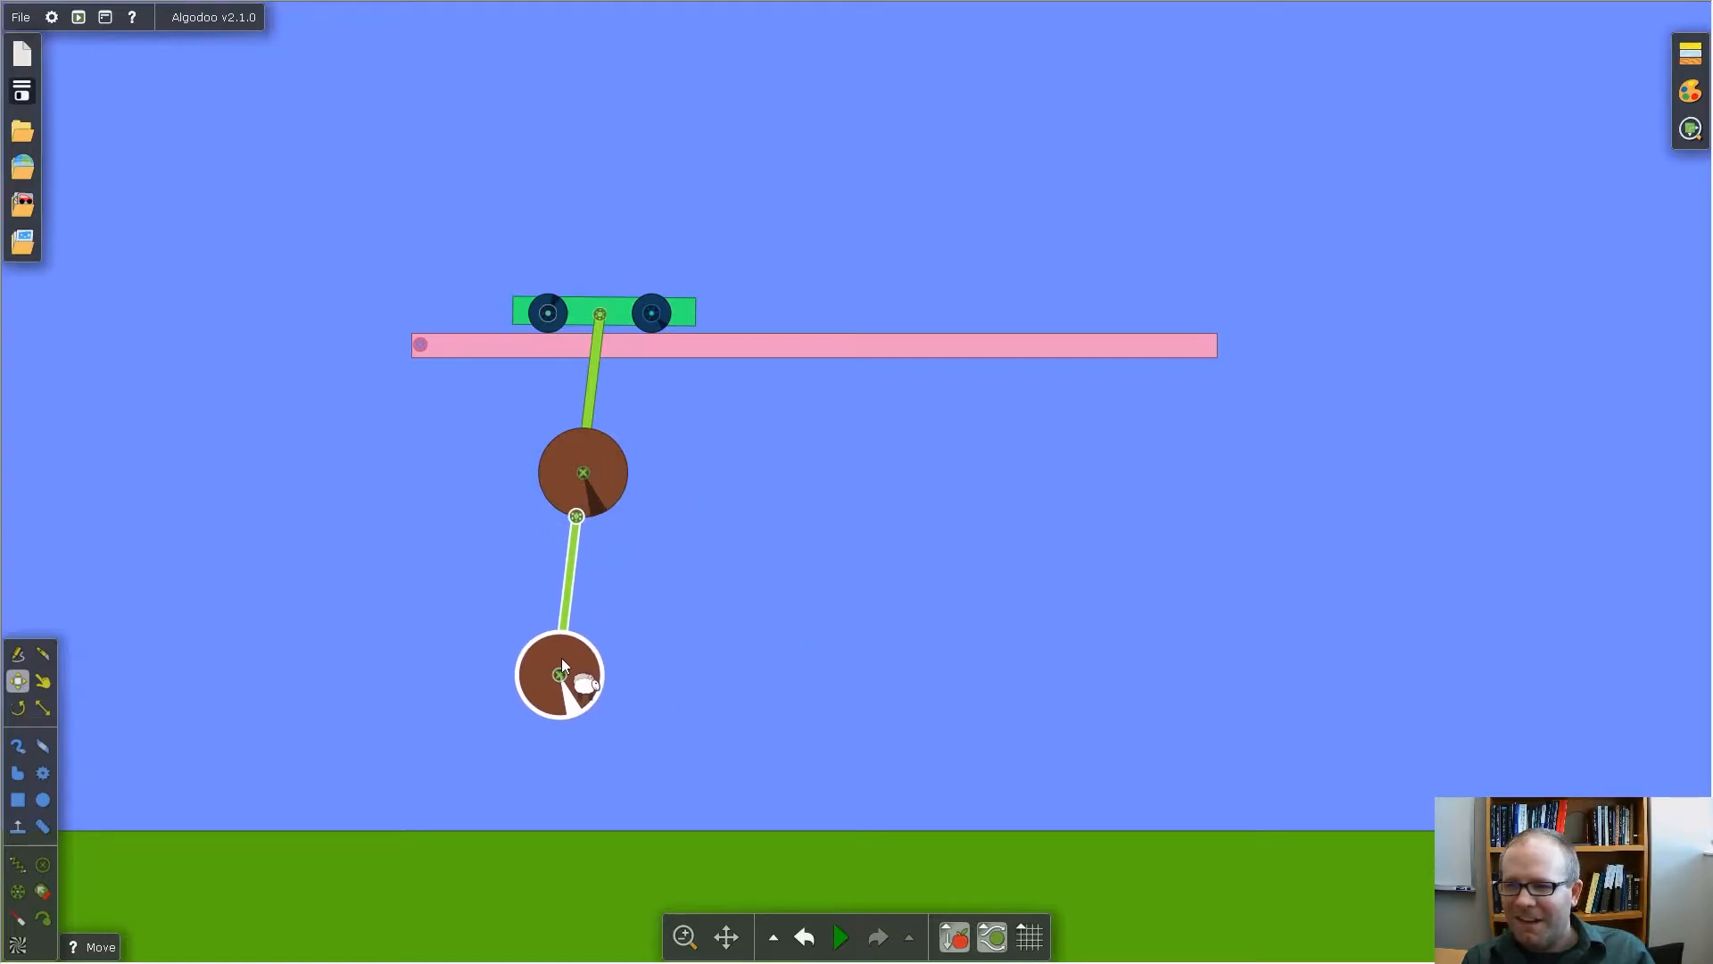
pyautogui.click(562, 650)
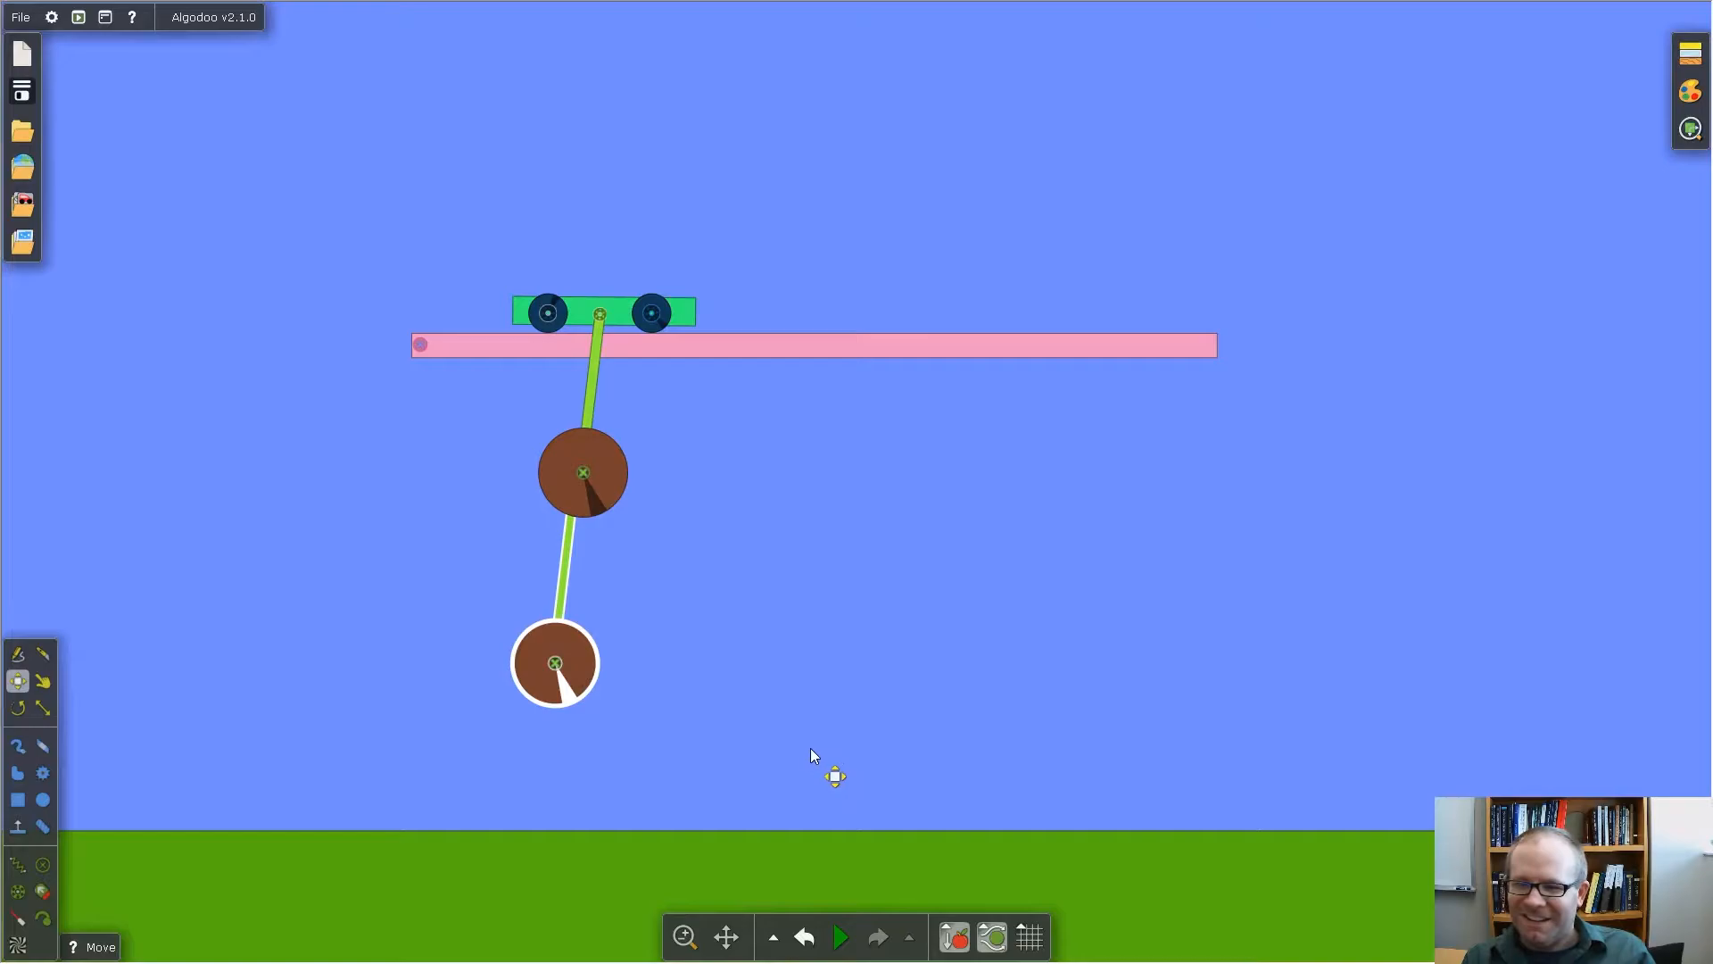
pyautogui.press('space')
pyautogui.press('space')
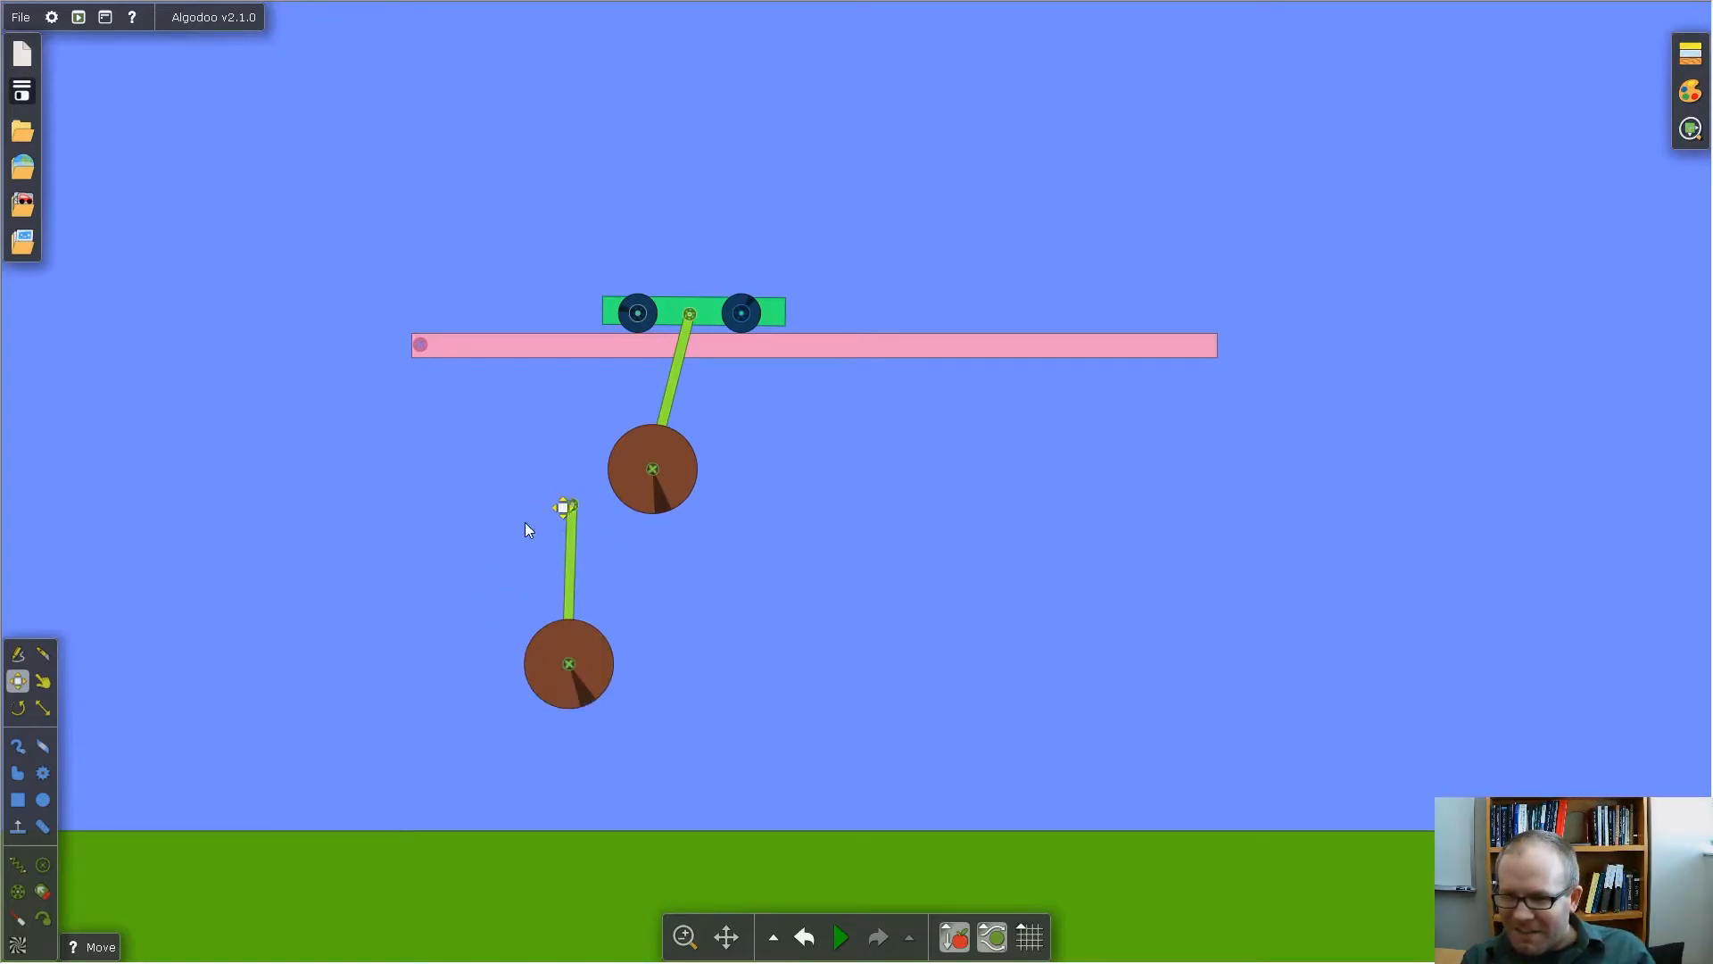
# Bring the cloned pendulum to the front, place its pivot over the upper bob, and run the simulation briefly to test the connection.
pyautogui.rightClick(555, 668)
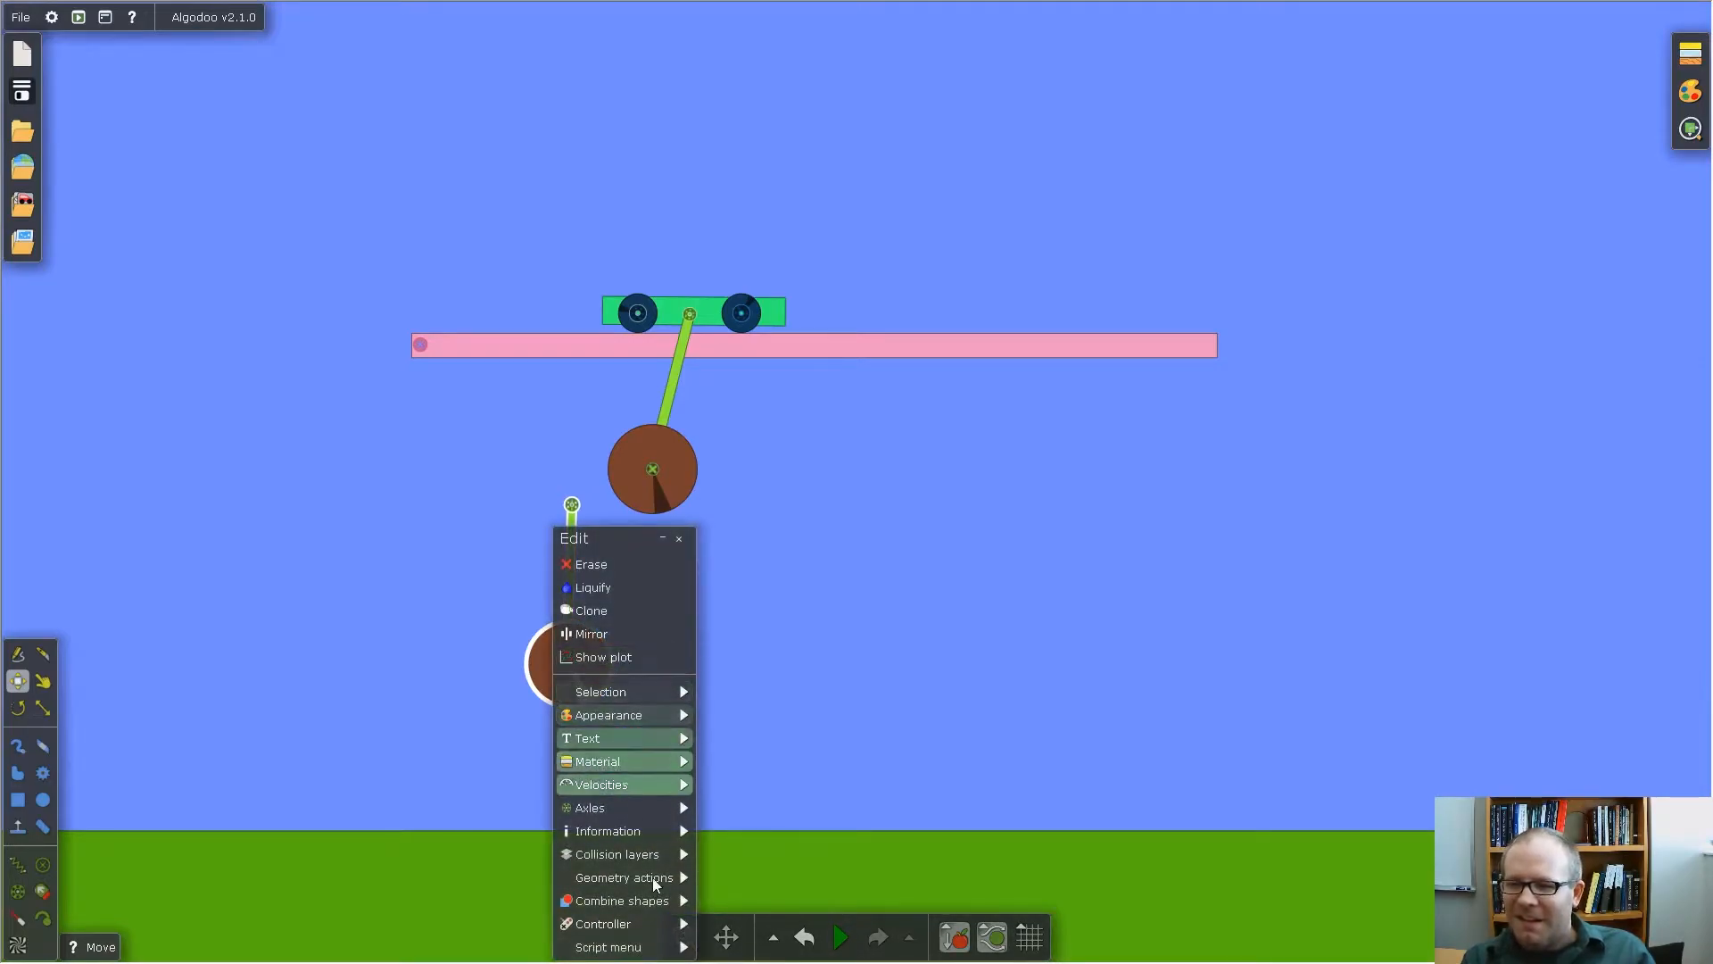
pyautogui.moveTo(663, 882)
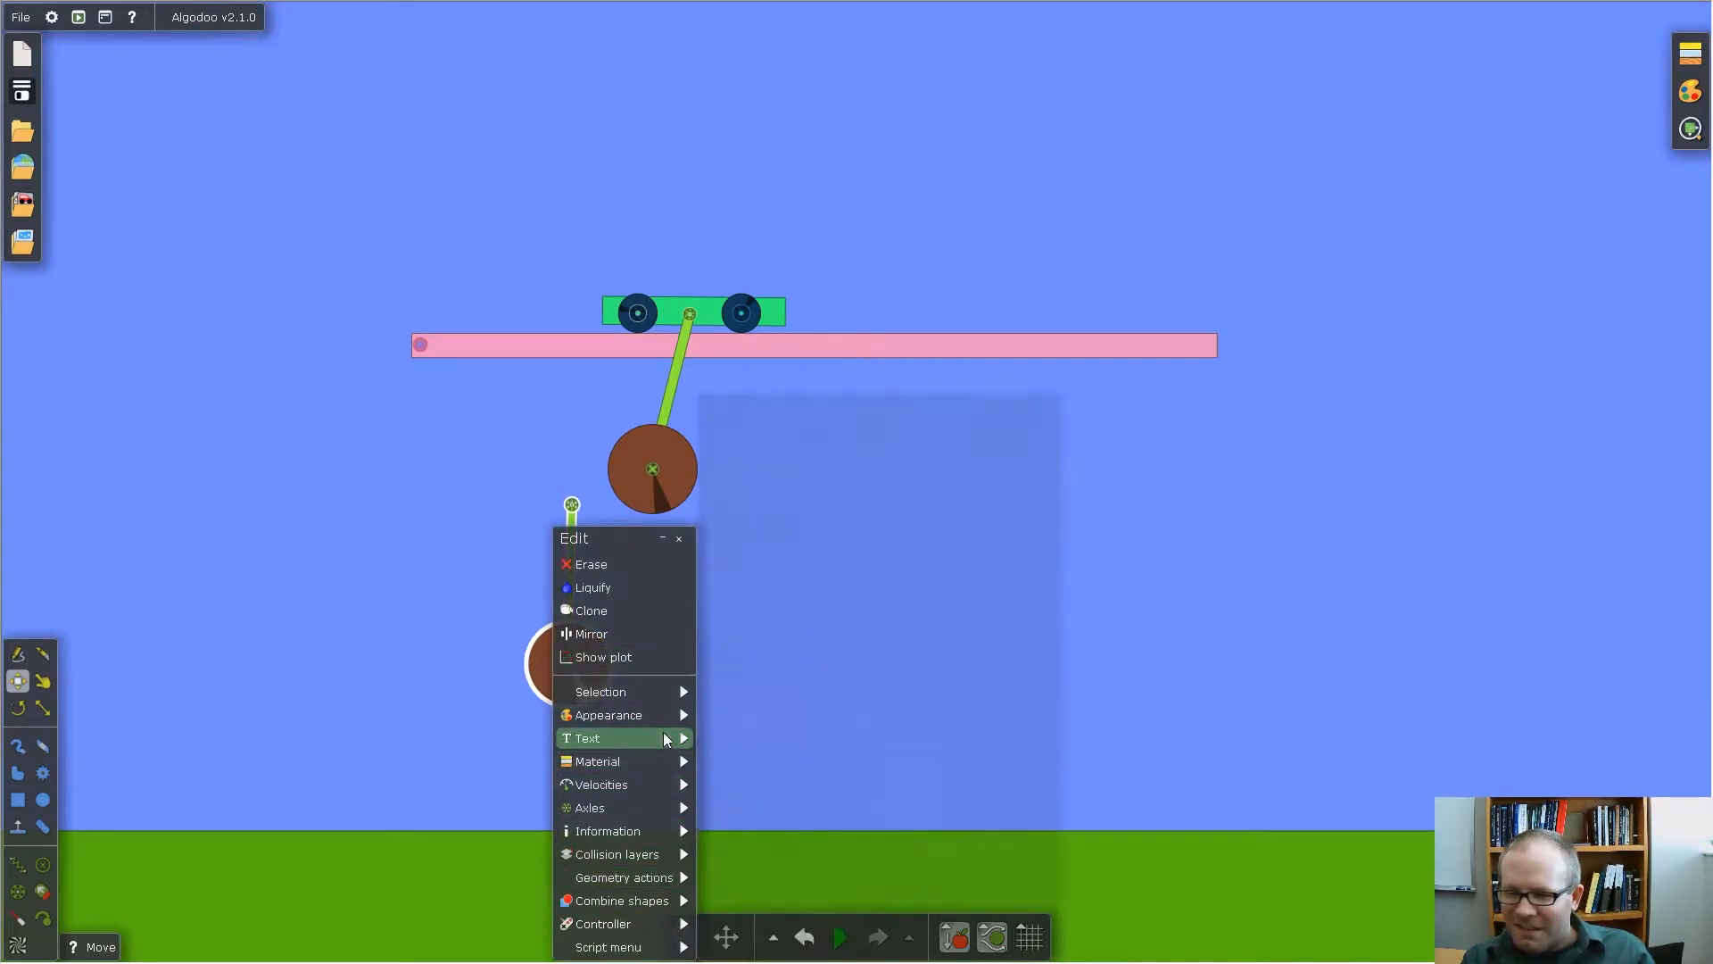
pyautogui.moveTo(659, 699)
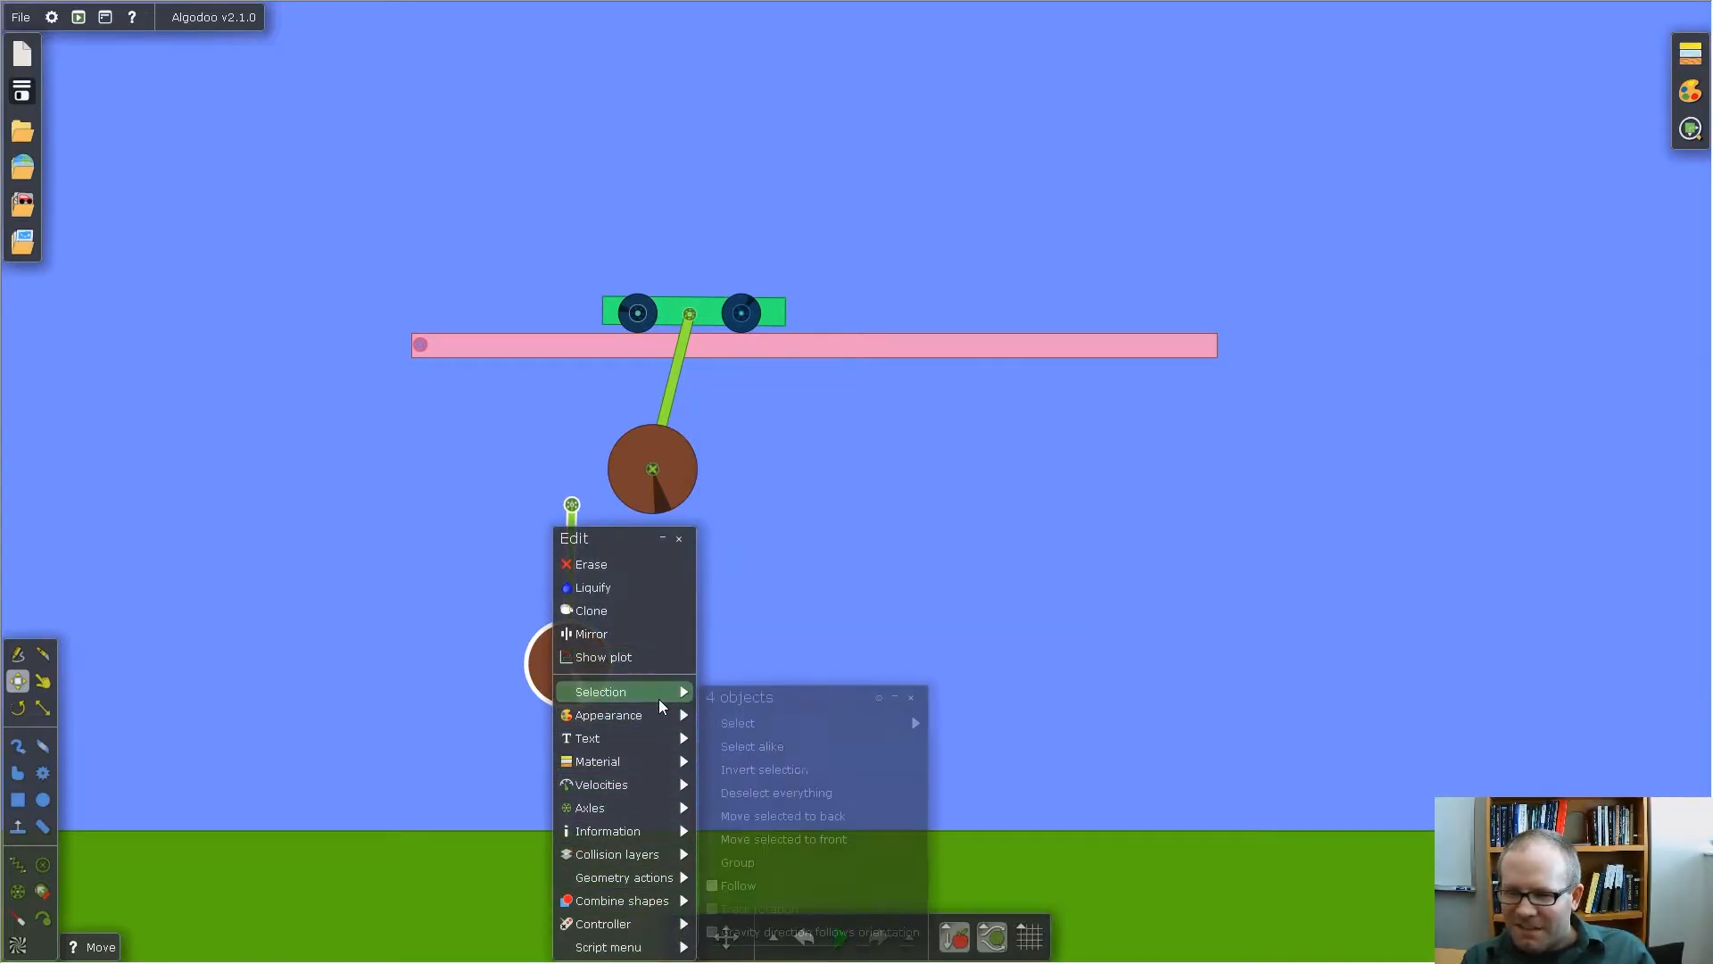
pyautogui.click(823, 837)
pyautogui.moveTo(551, 662); pyautogui.dragTo(619, 661)
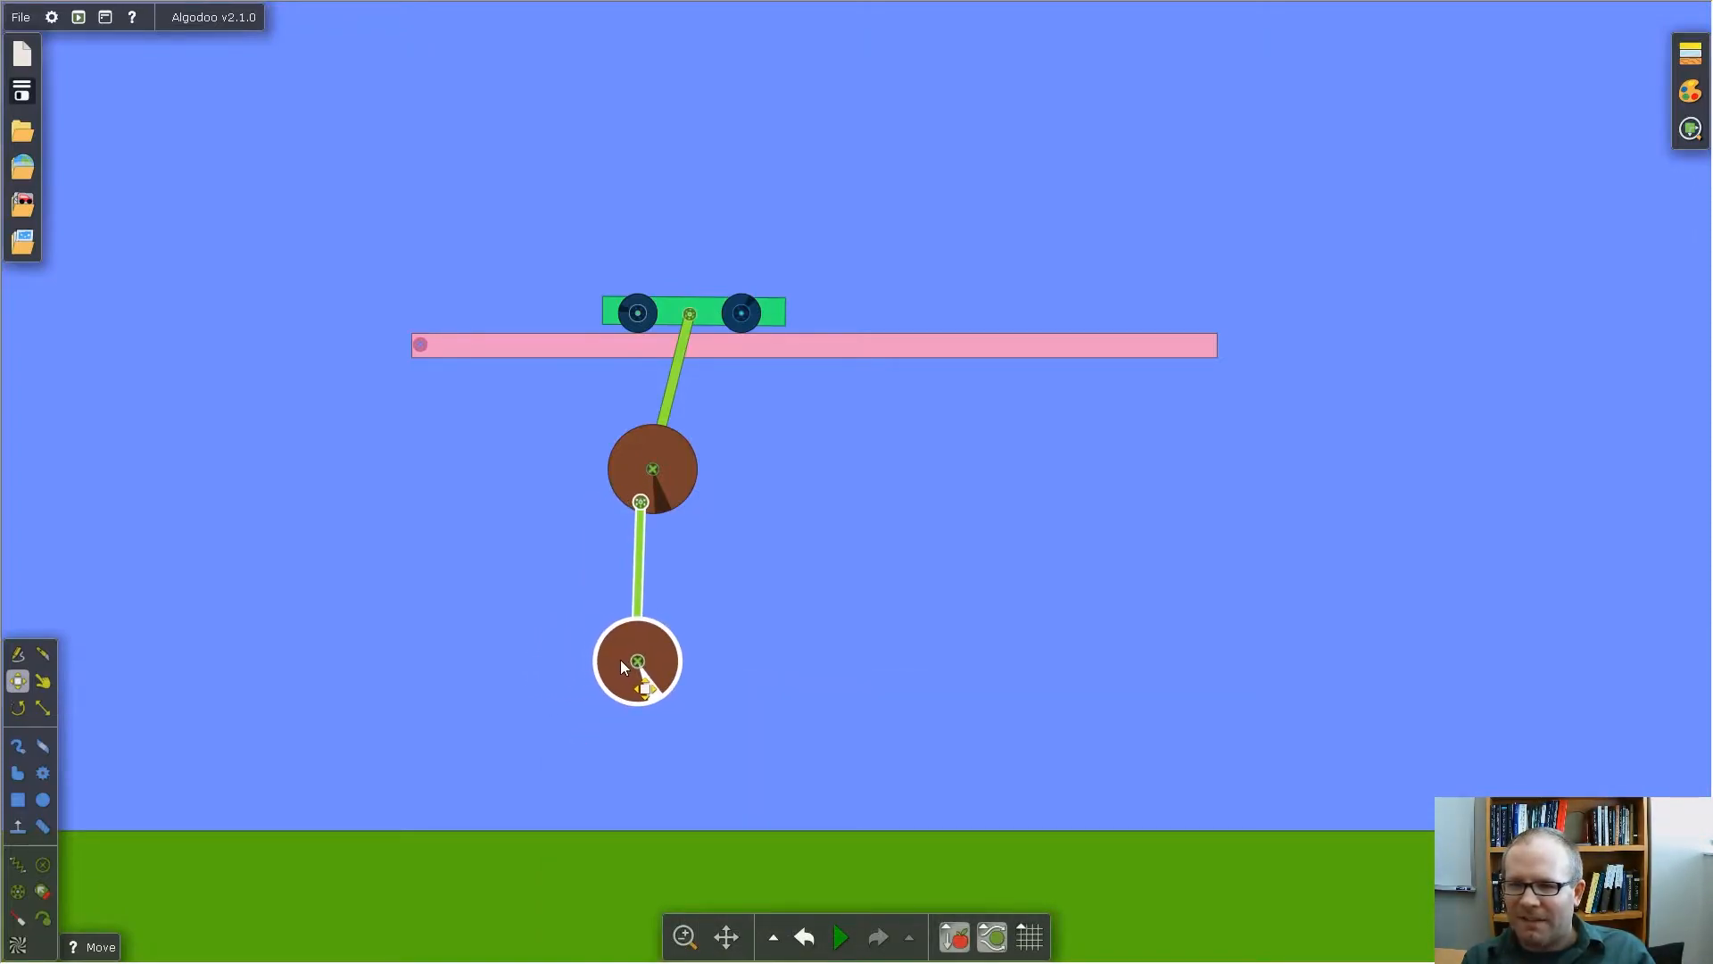
pyautogui.press('space')
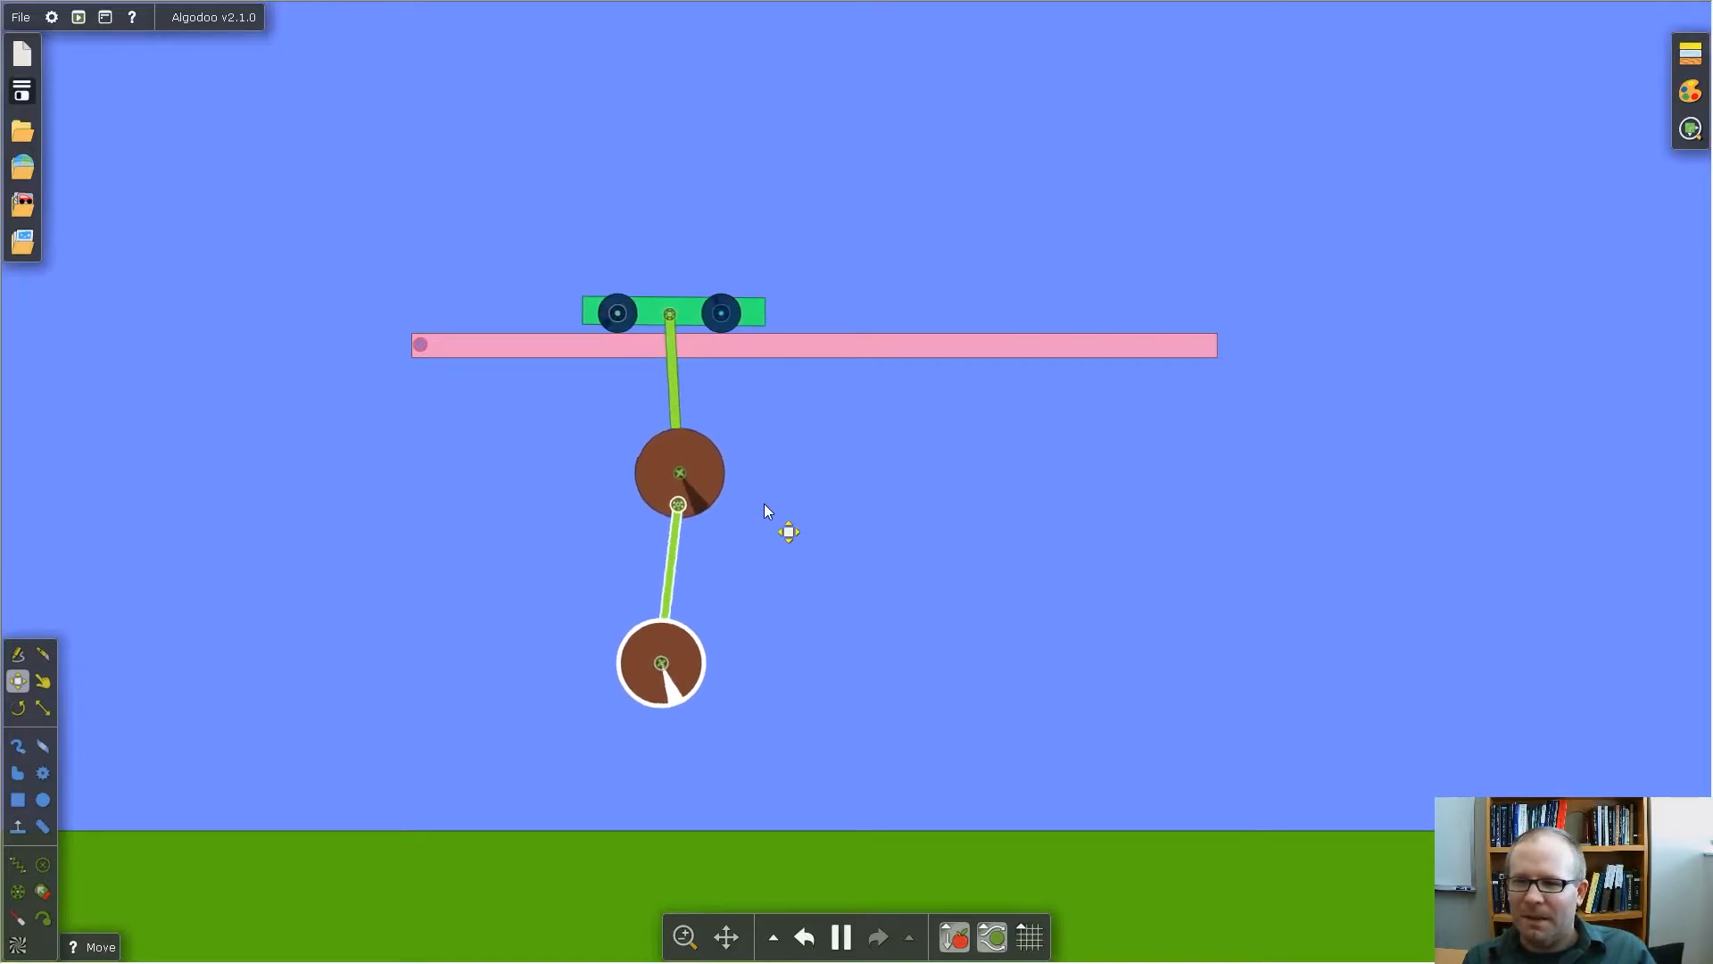
pyautogui.press('space')
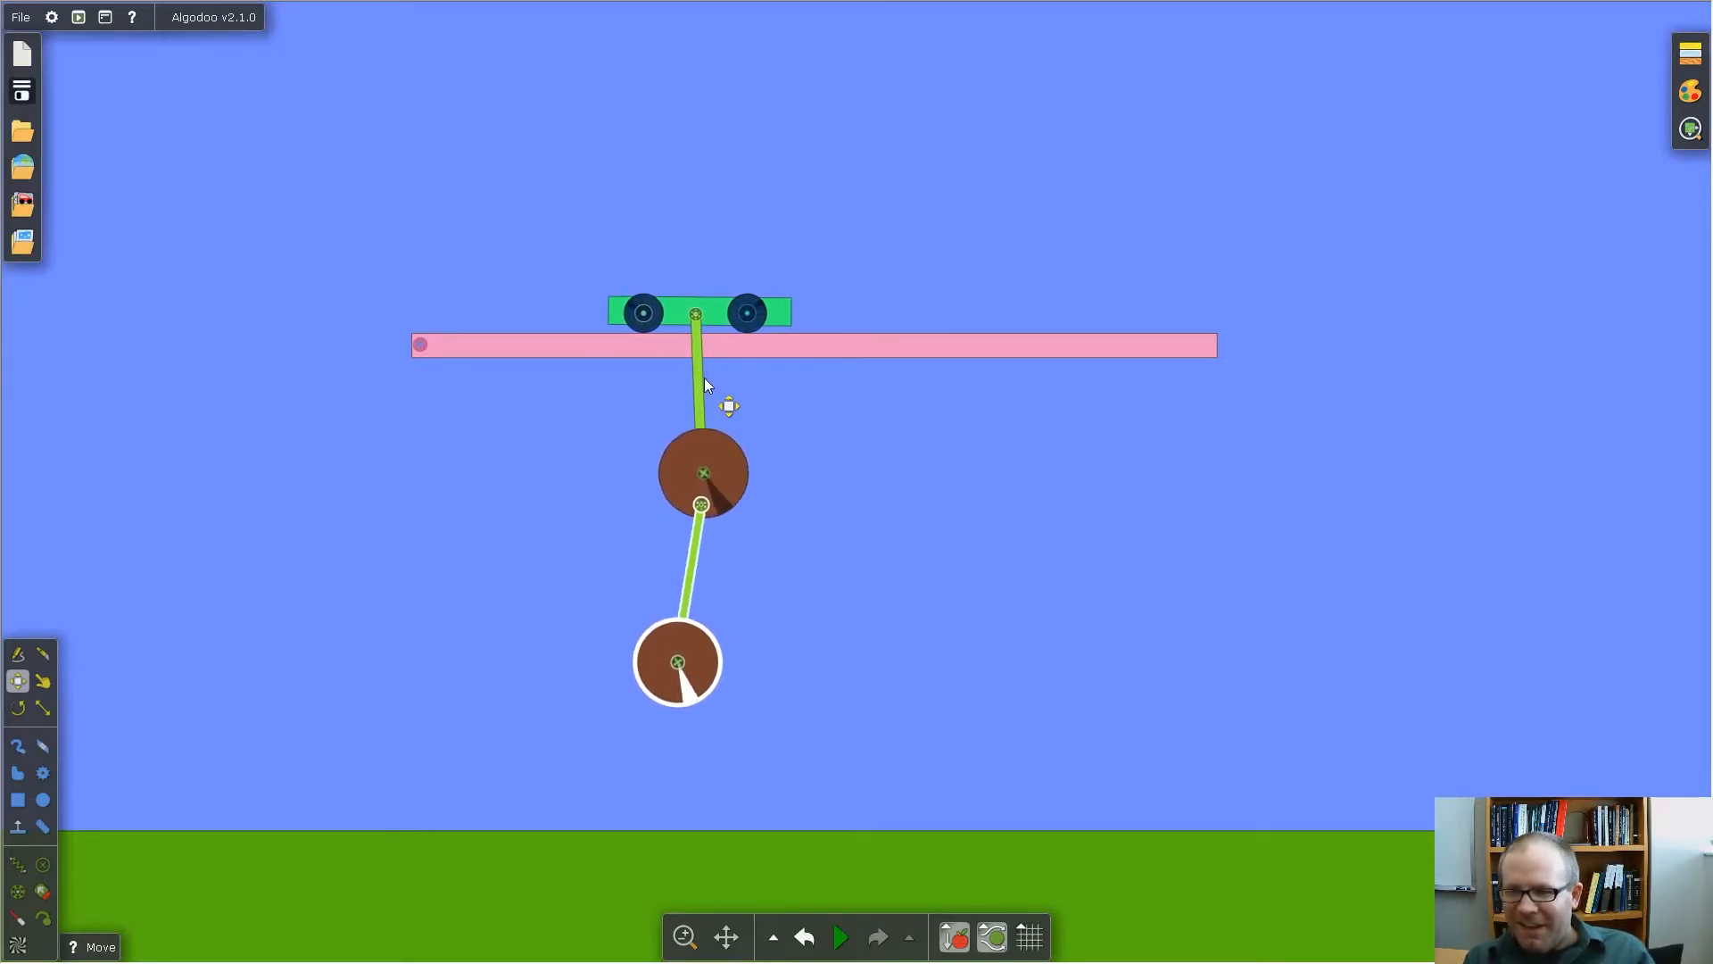
# Move the whole cart with its double pendulum to the track's left end and deselect it.
pyautogui.moveTo(548, 239); pyautogui.dragTo(869, 800)
pyautogui.moveTo(676, 309); pyautogui.dragTo(486, 309)
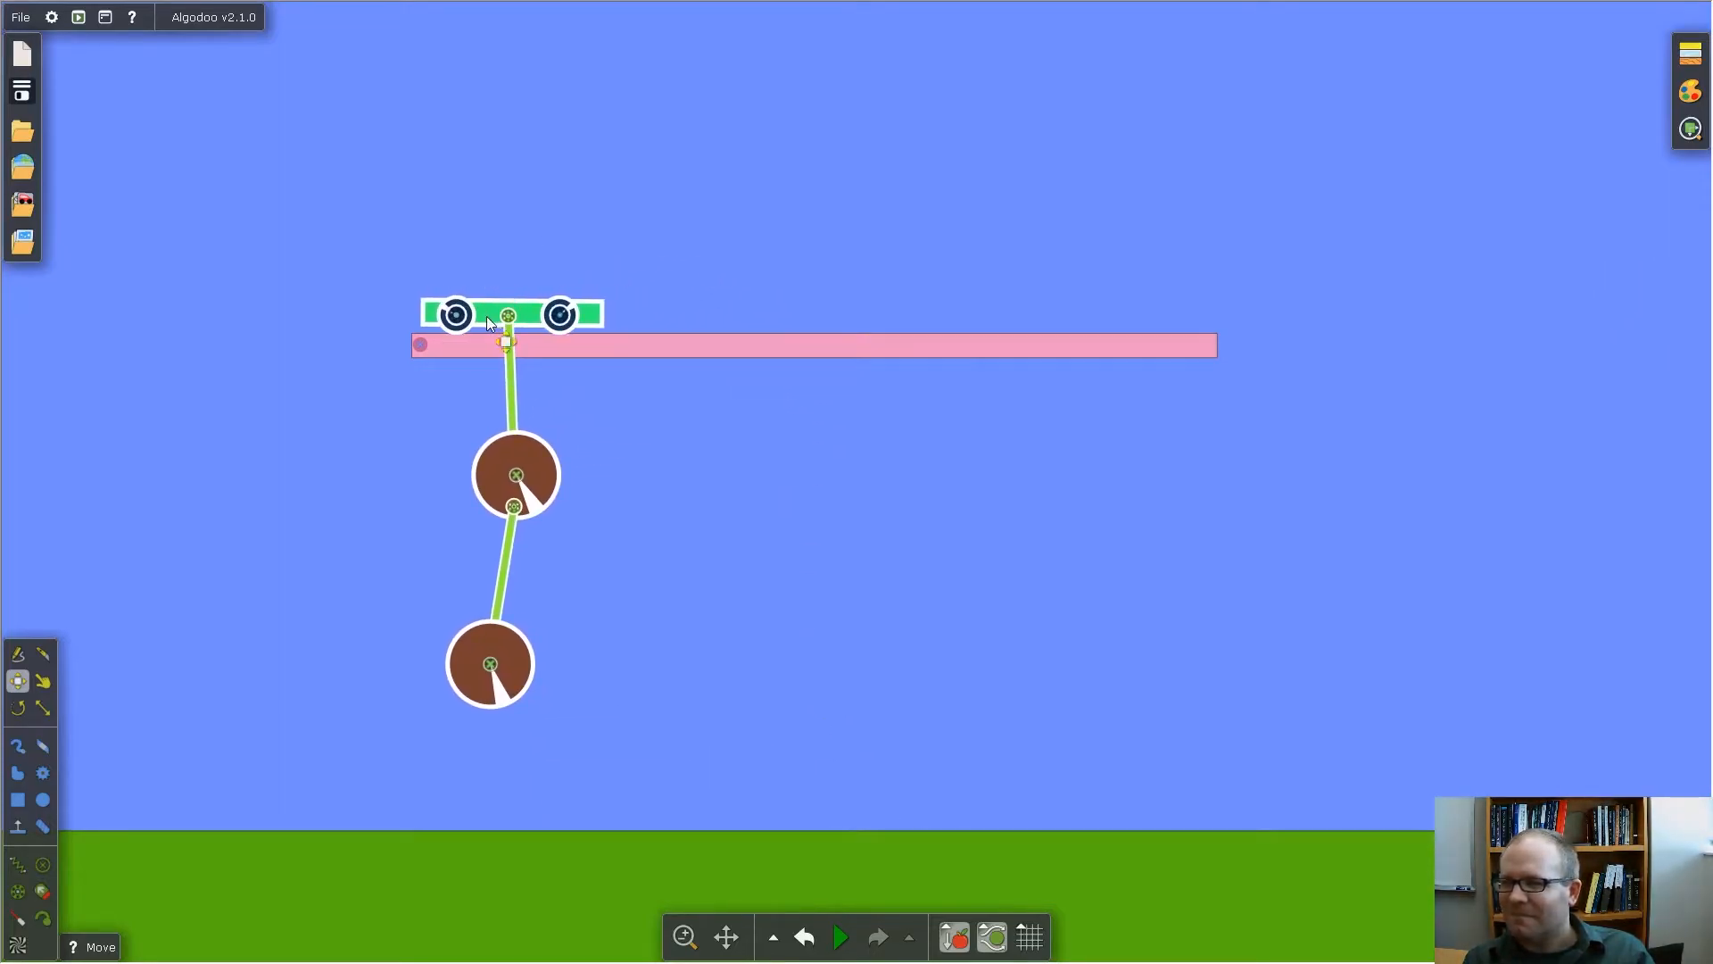
pyautogui.press('Escape')
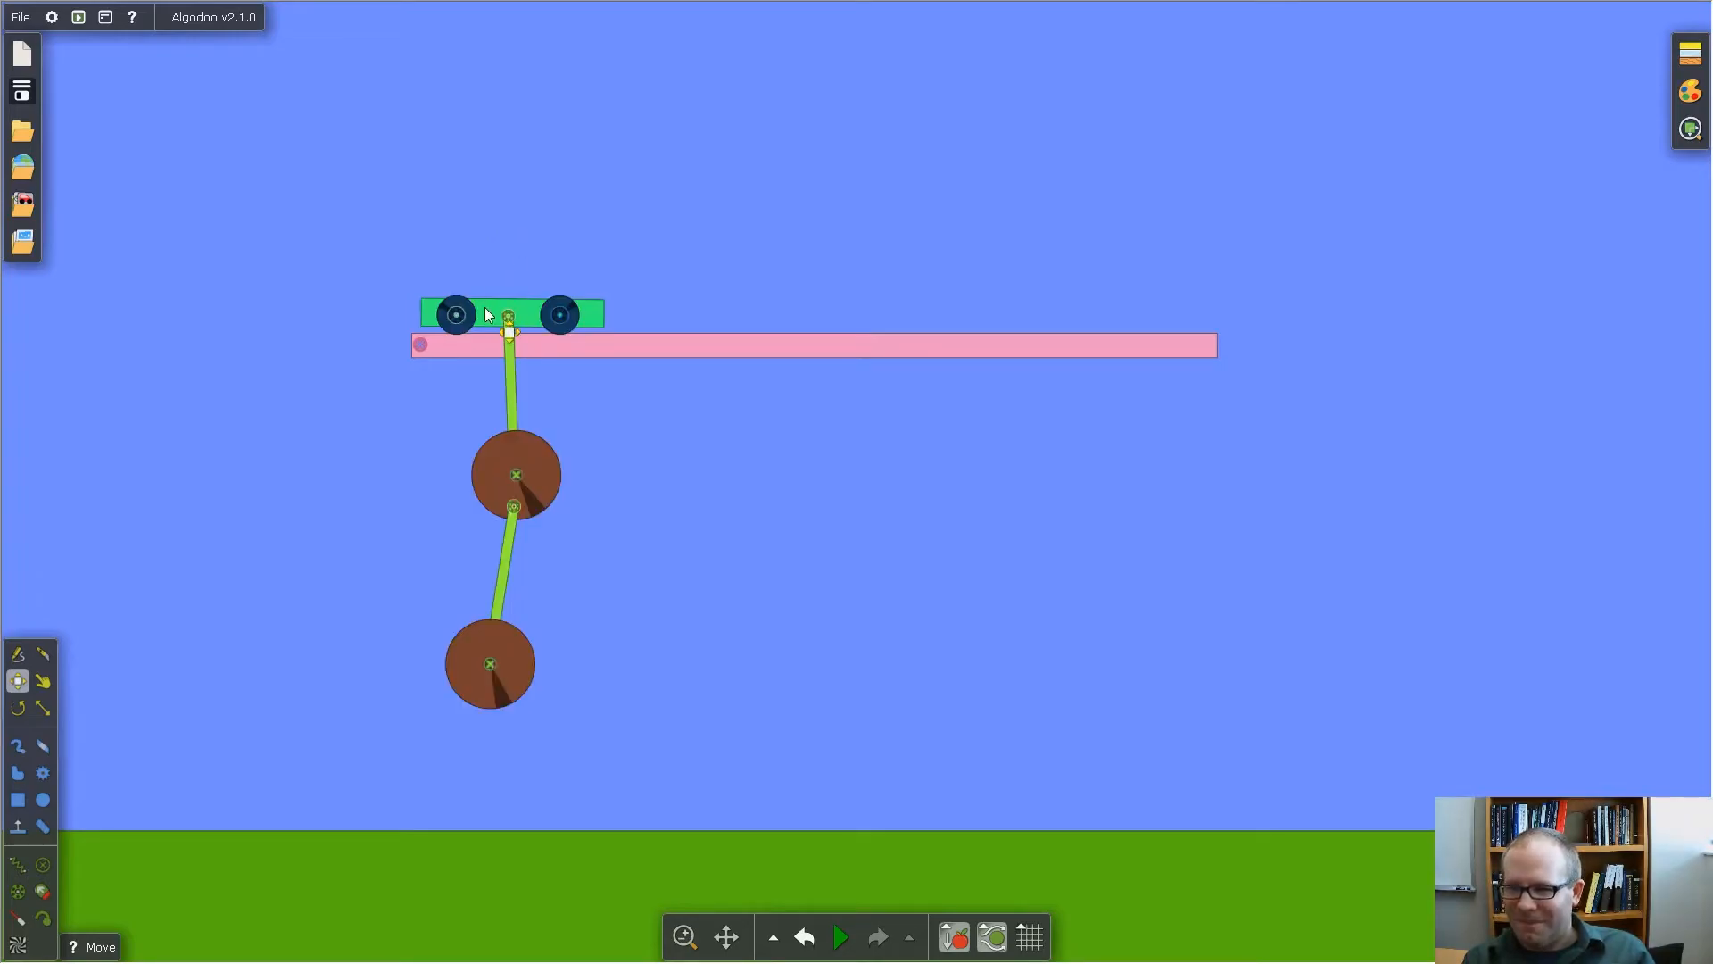
# Plot only the cart's Velocity (x) over time, with the plot clear of the cart, its settings collapsed and its window made taller.
pyautogui.rightClick(489, 318)
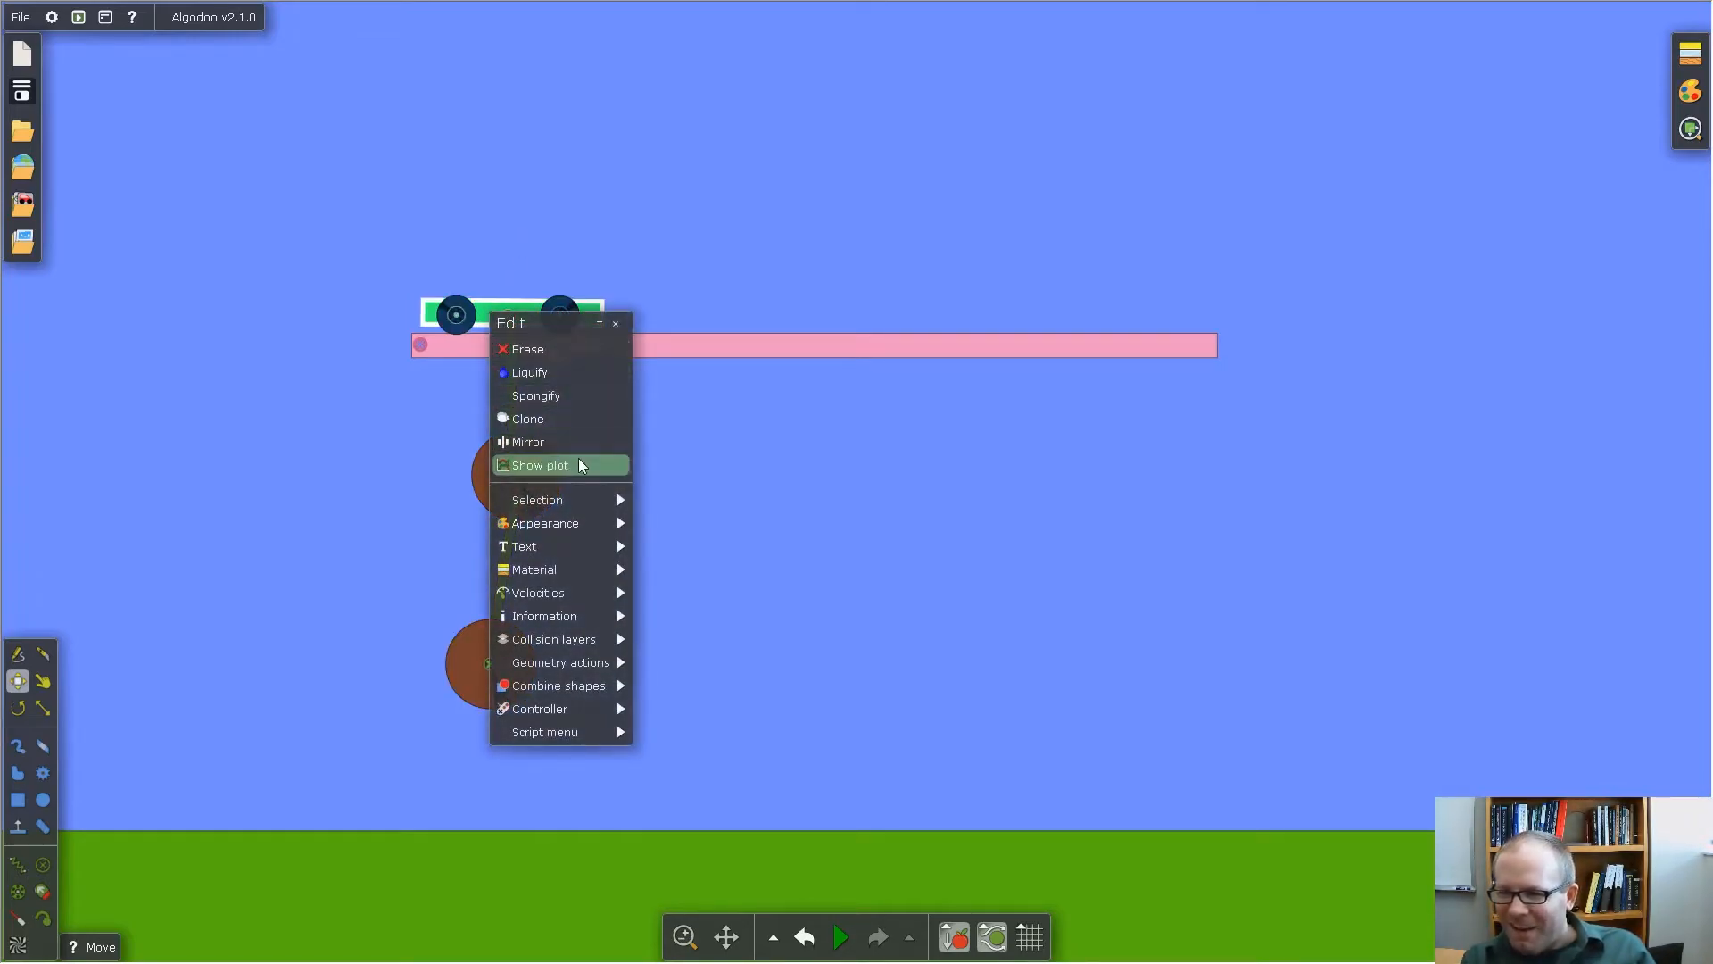
pyautogui.click(579, 460)
pyautogui.moveTo(712, 325); pyautogui.dragTo(1299, 152)
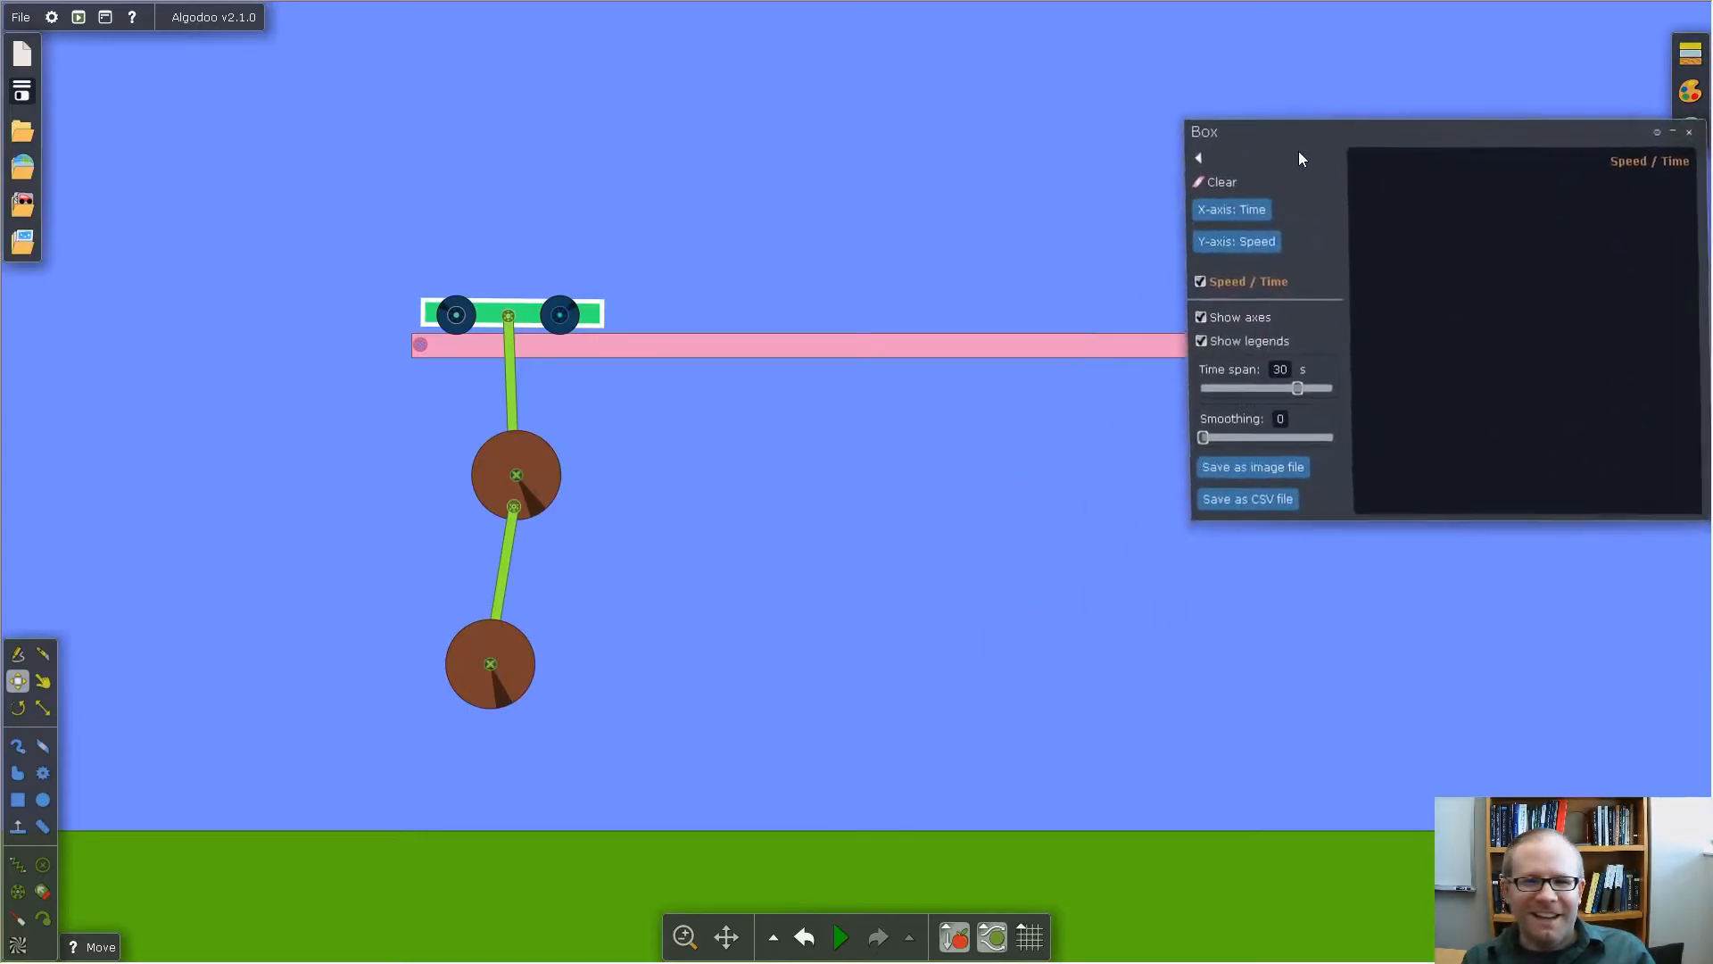
pyautogui.click(1260, 243)
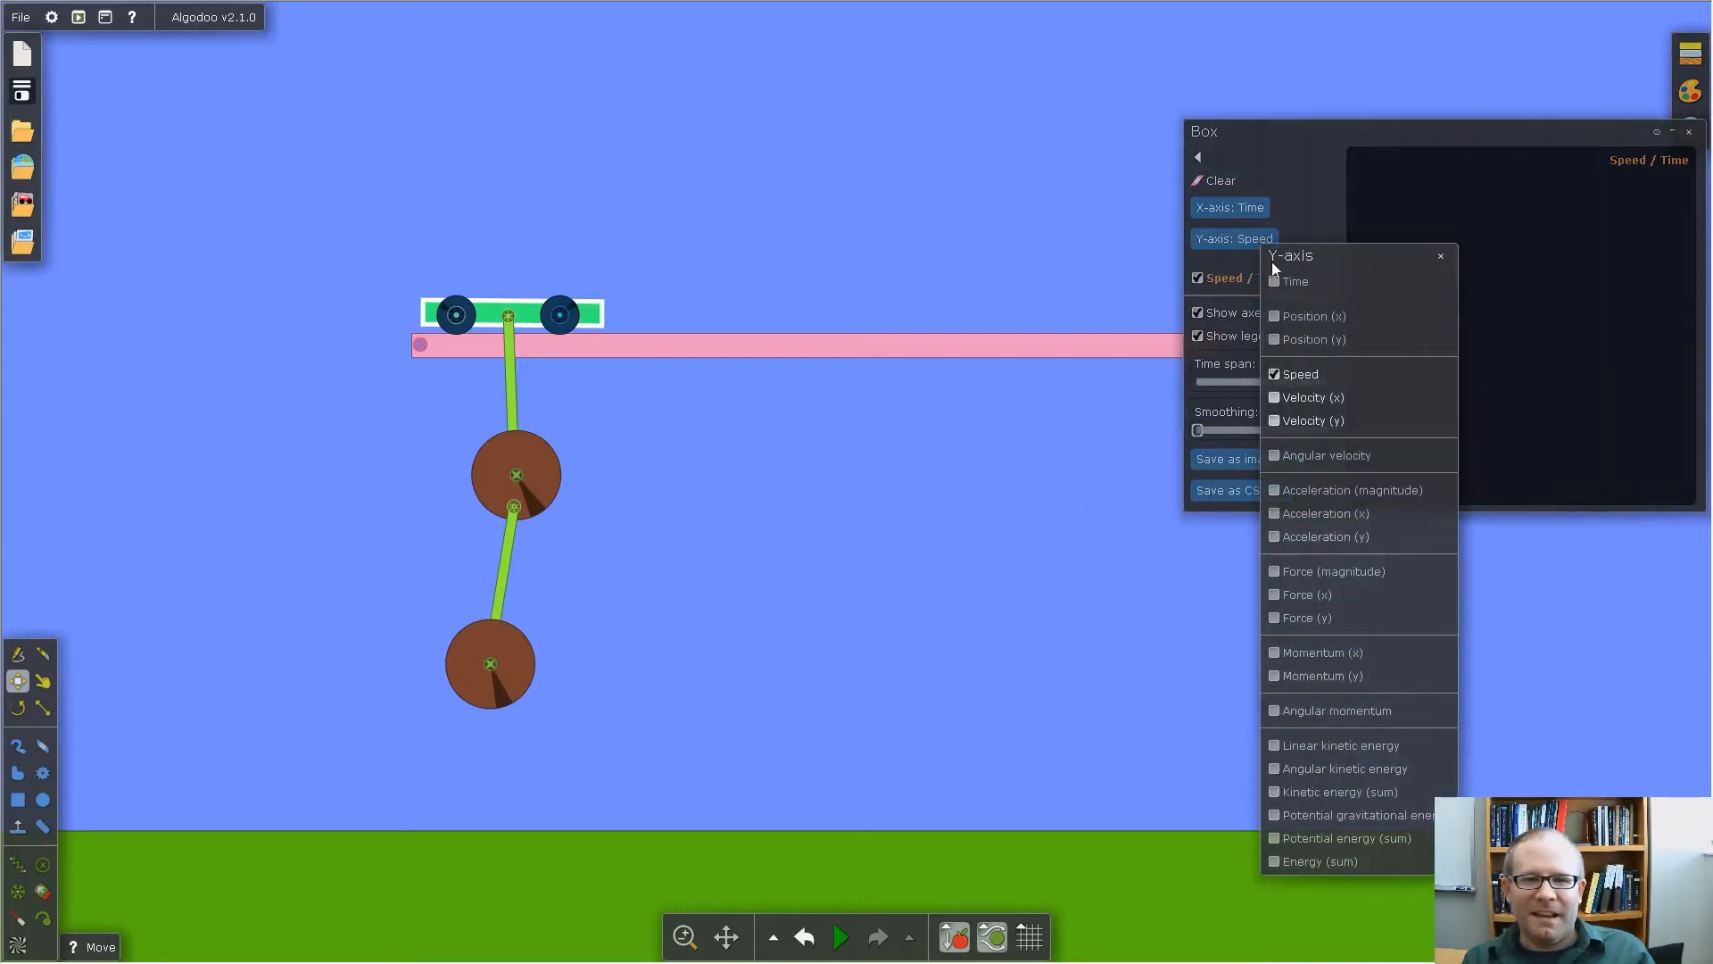
pyautogui.click(1313, 400)
pyautogui.click(1308, 374)
pyautogui.click(1198, 157)
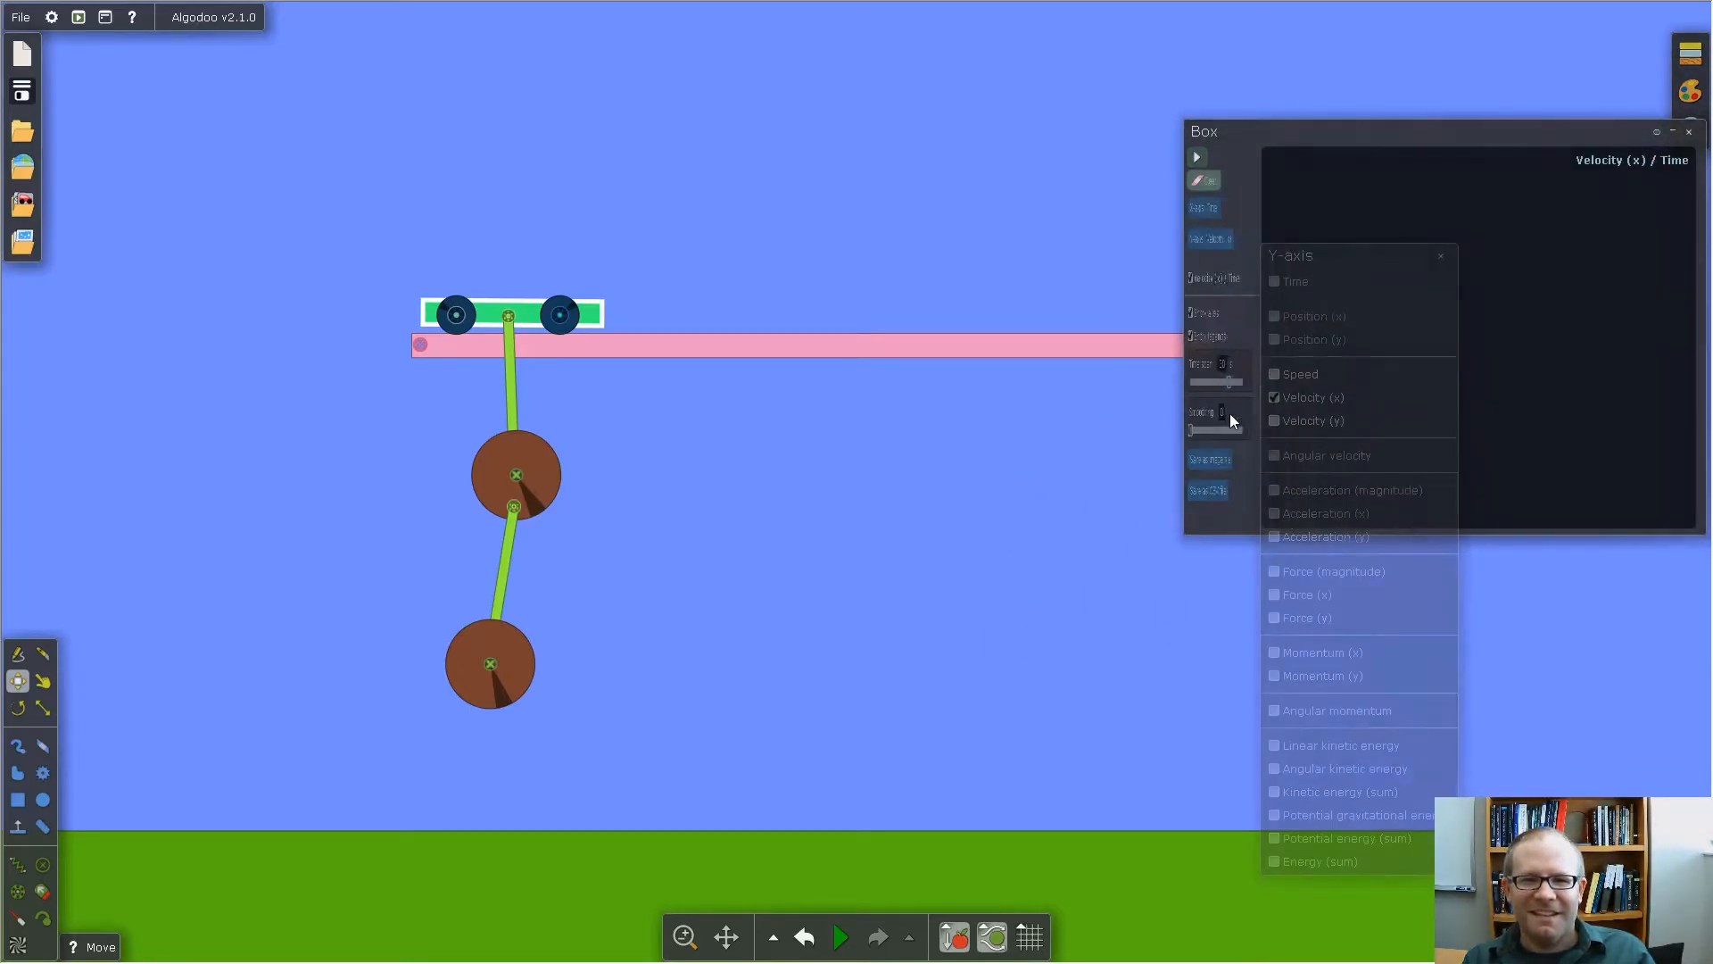
pyautogui.moveTo(1338, 527); pyautogui.dragTo(1338, 661)
# Run the simulation to record the cart's velocity, and pull the lower bob sideways to disturb the motion.
pyautogui.press('space')
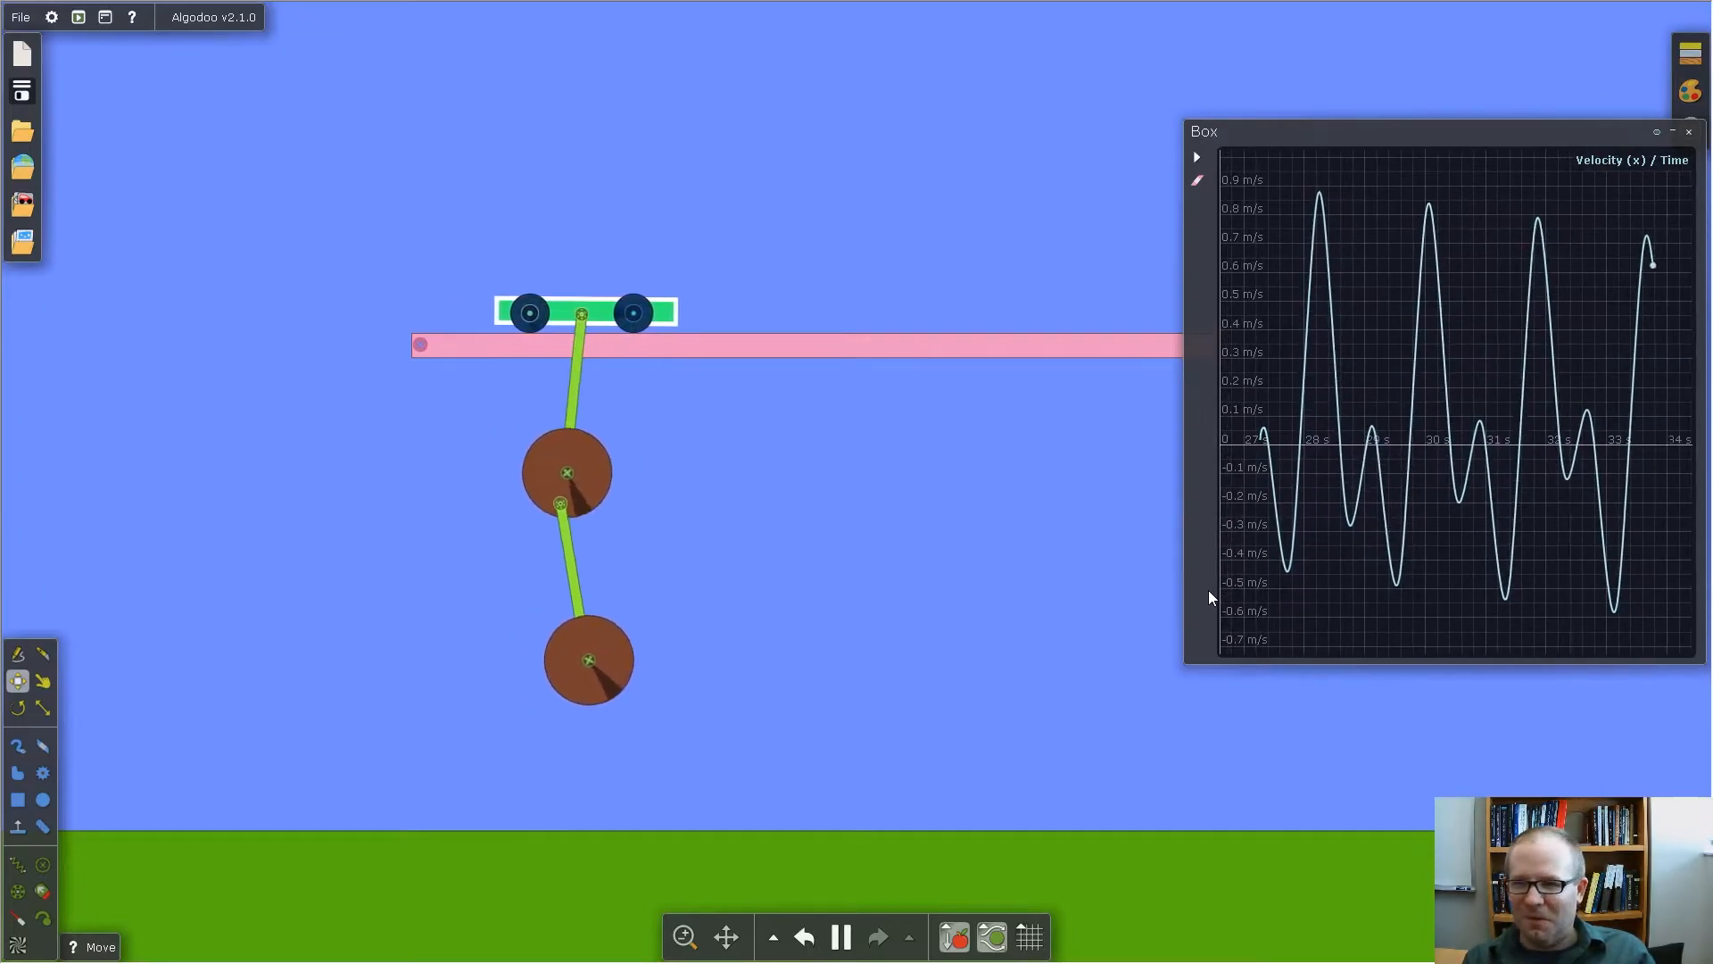
pyautogui.moveTo(1265, 357)
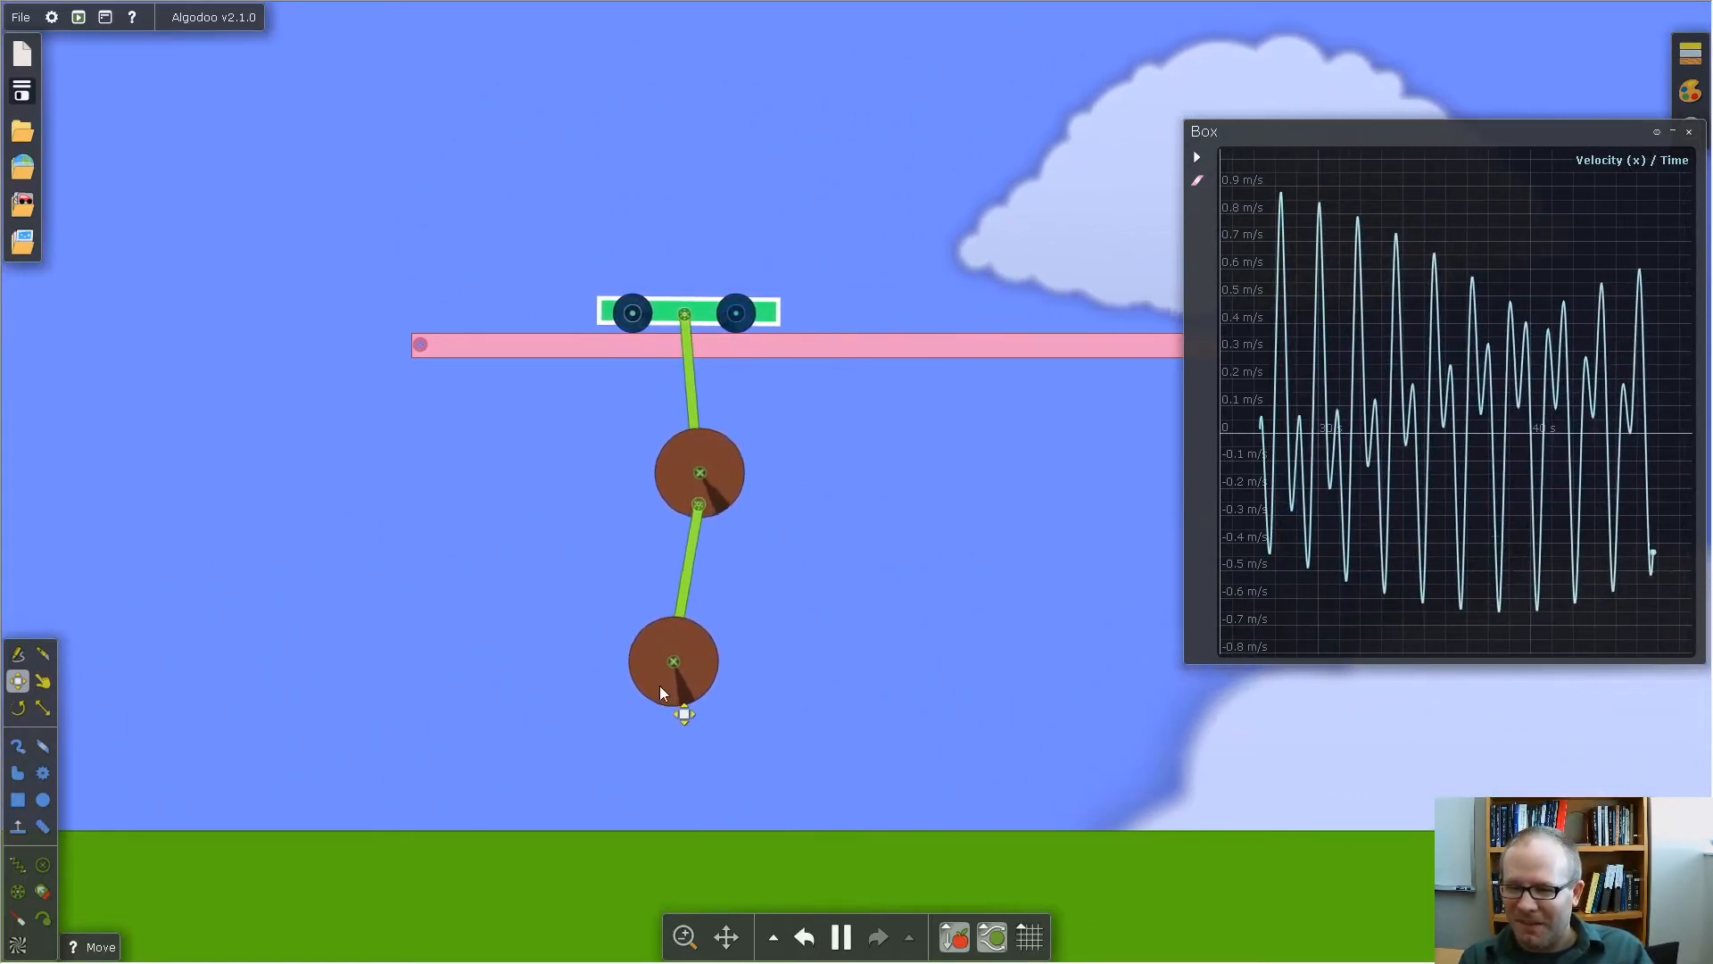
pyautogui.moveTo(687, 683); pyautogui.dragTo(602, 660)
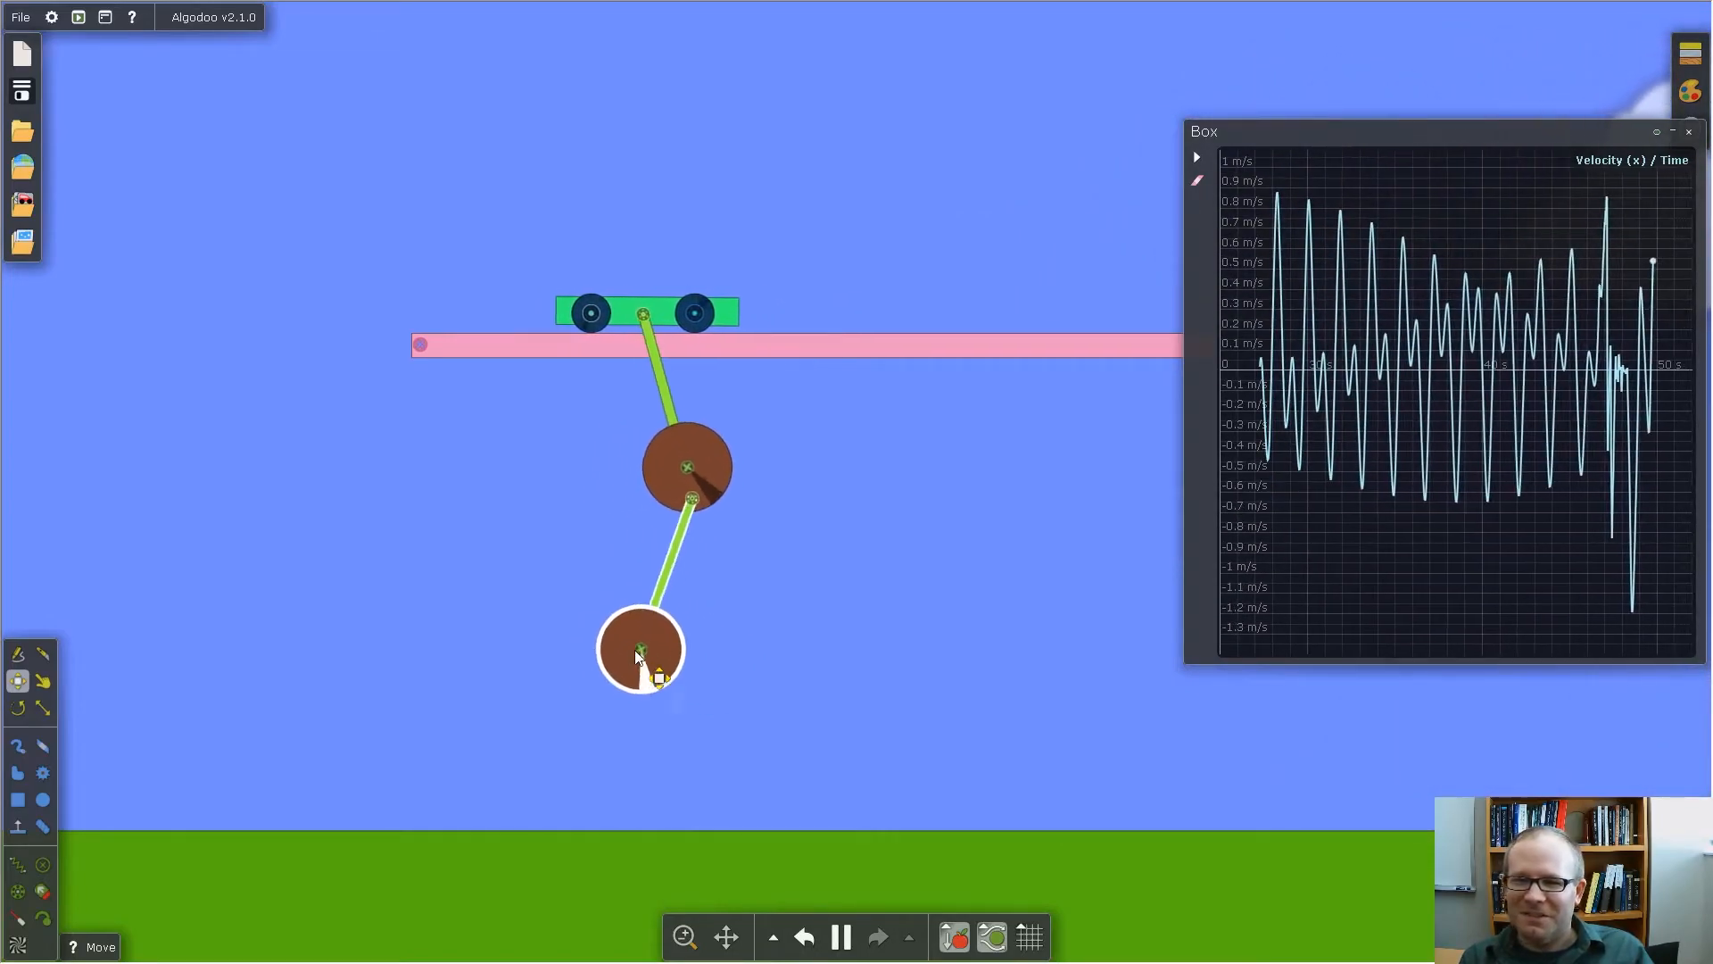